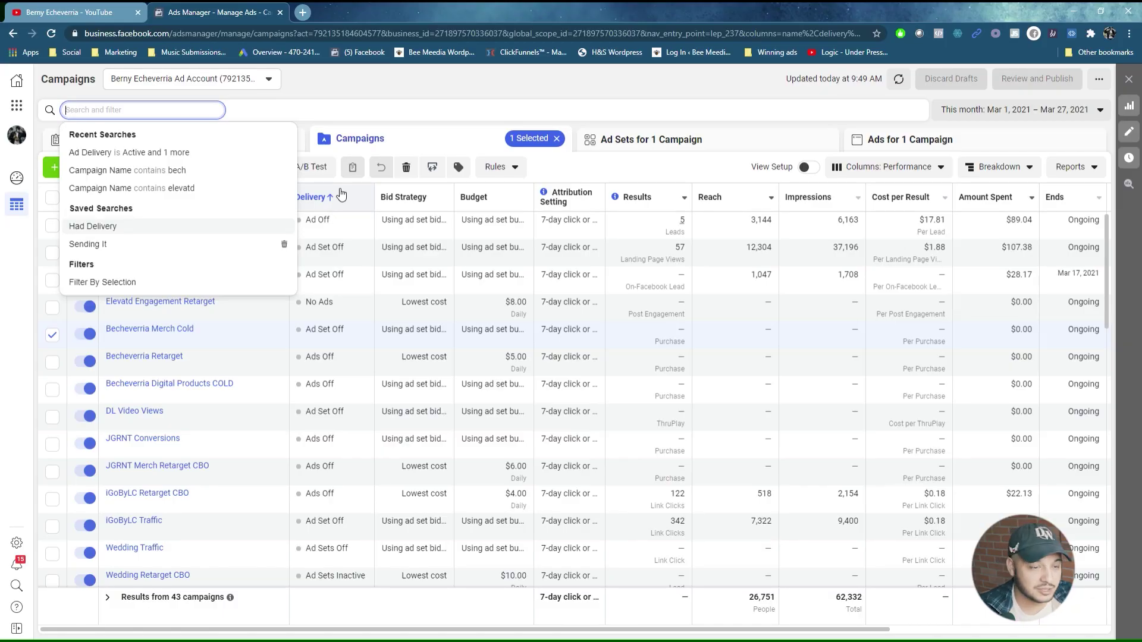
# Filter the campaign list to campaigns whose name contains "elevatd"
pyautogui.write('elevatd')
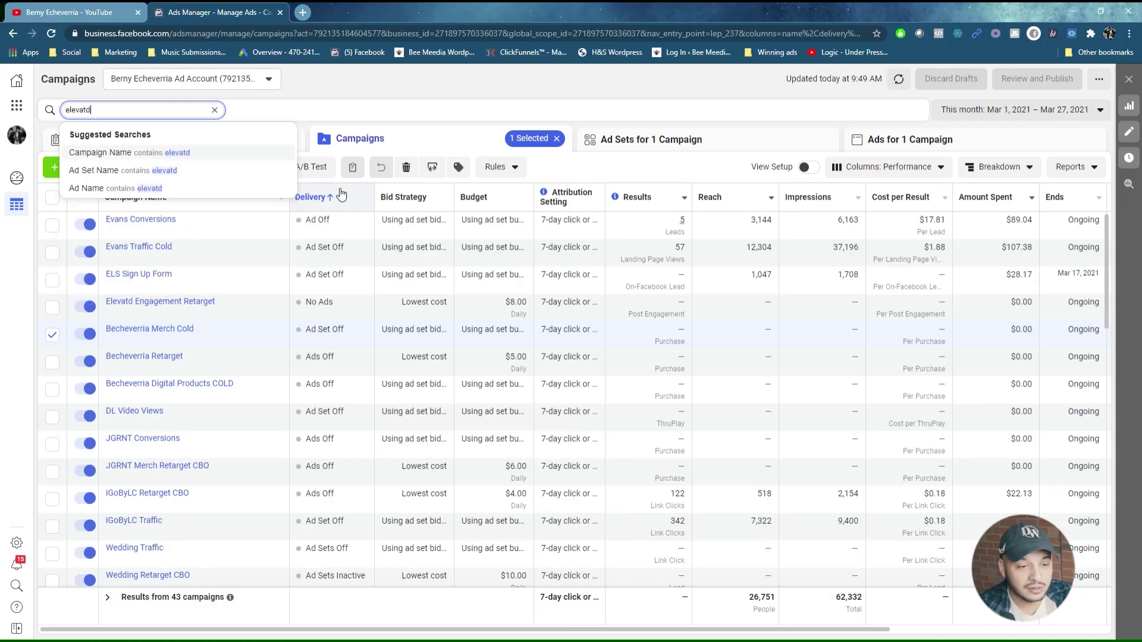
pyautogui.press('Return')
pyautogui.click(152, 398)
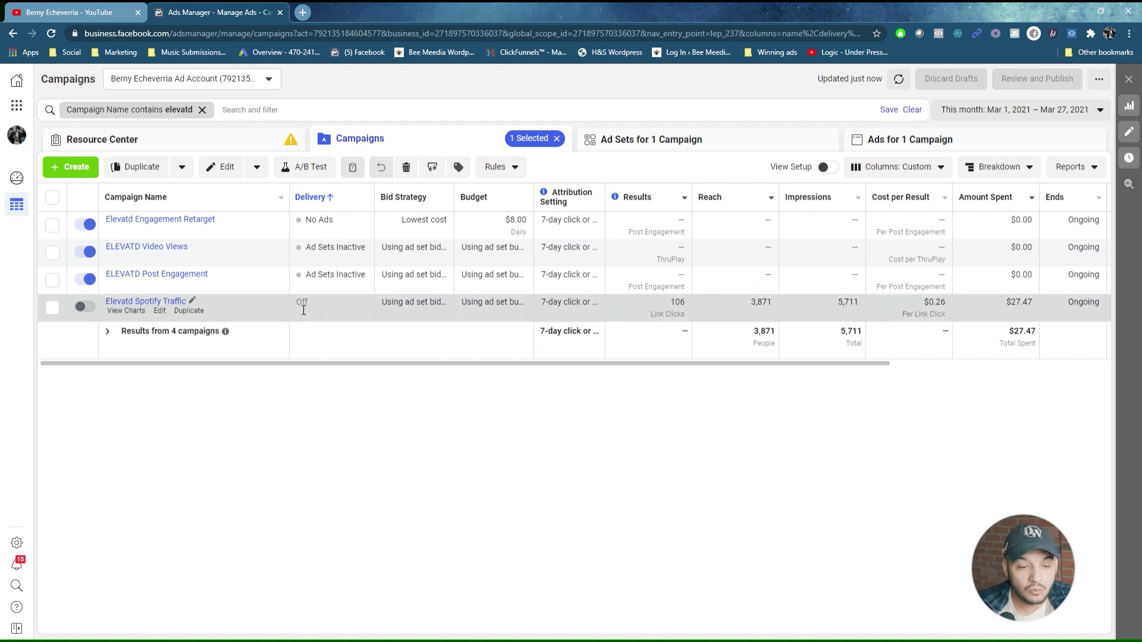
# Open the ad set of the Elevatd Spotify Traffic campaign, examine its budget, schedule and audience settings, and close the editor
pyautogui.click(154, 311)
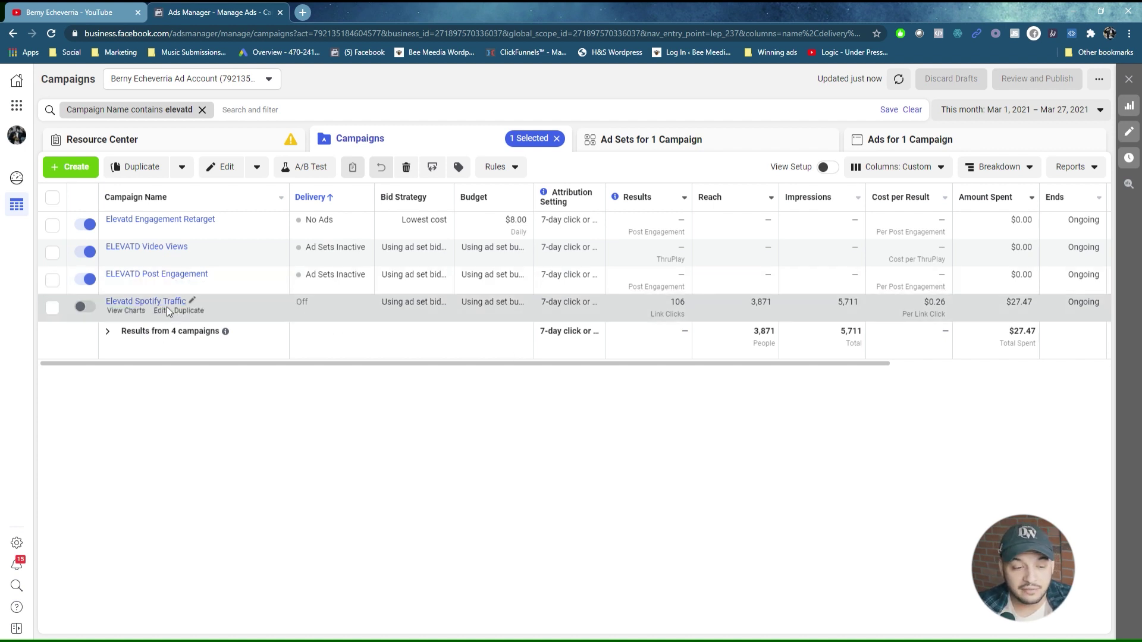
pyautogui.click(165, 310)
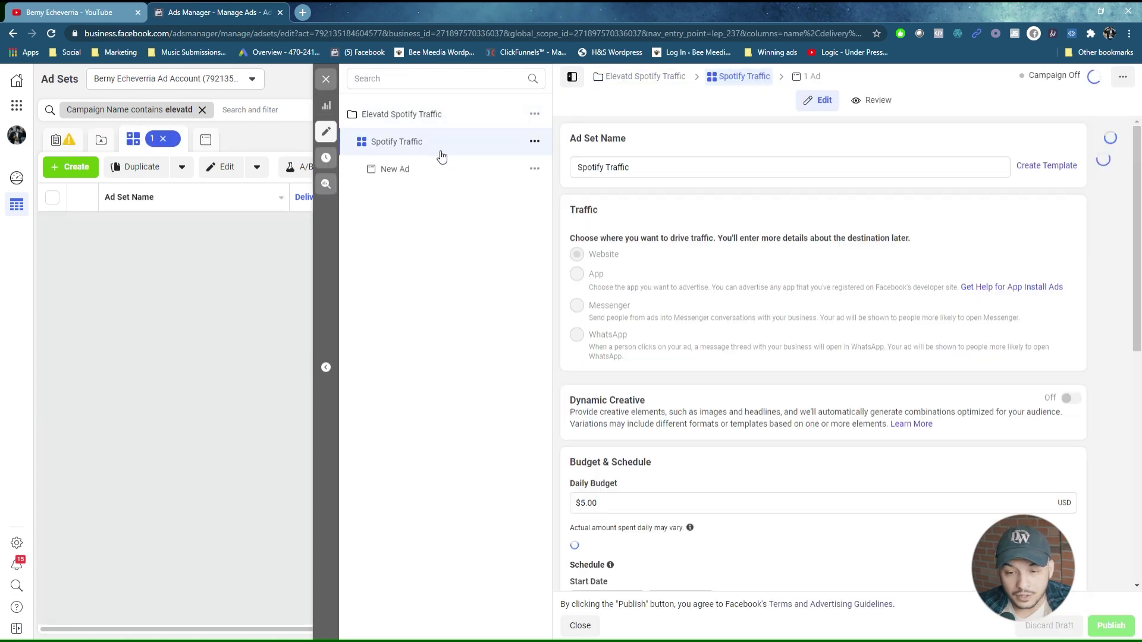
pyautogui.scroll(-5, 833, 298)
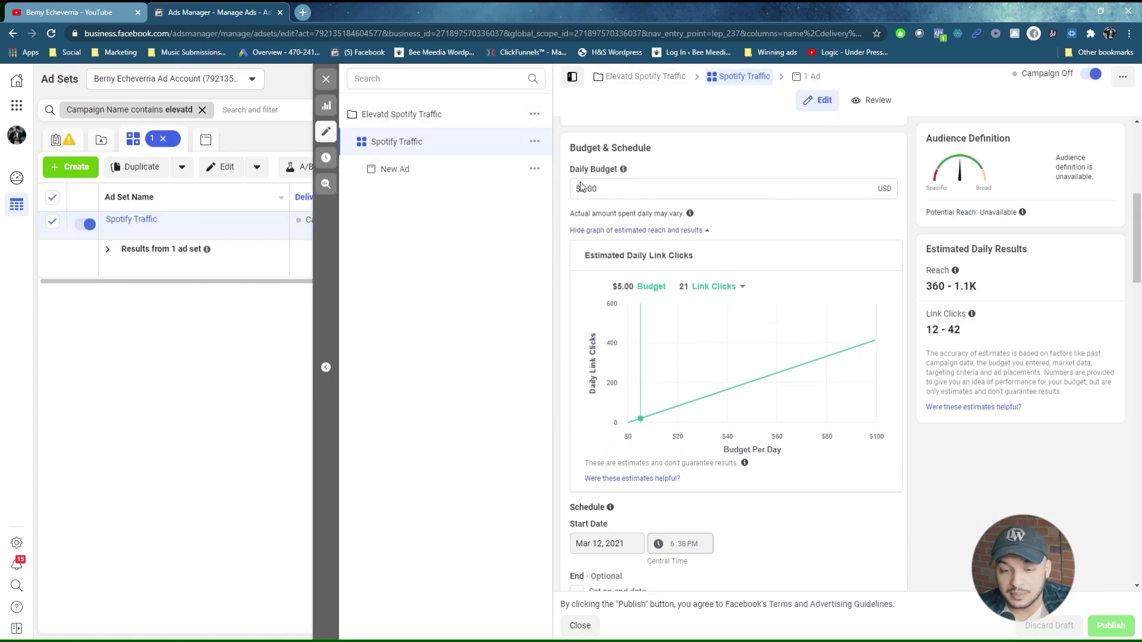
pyautogui.scroll(-7, 896, 240)
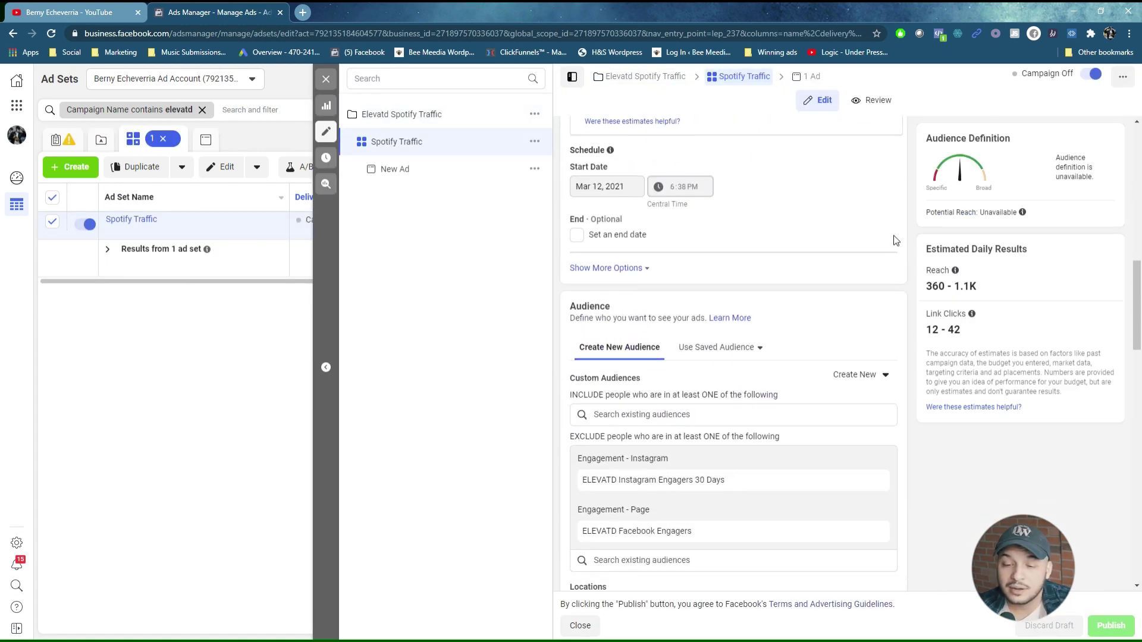
pyautogui.scroll(-2, 702, 363)
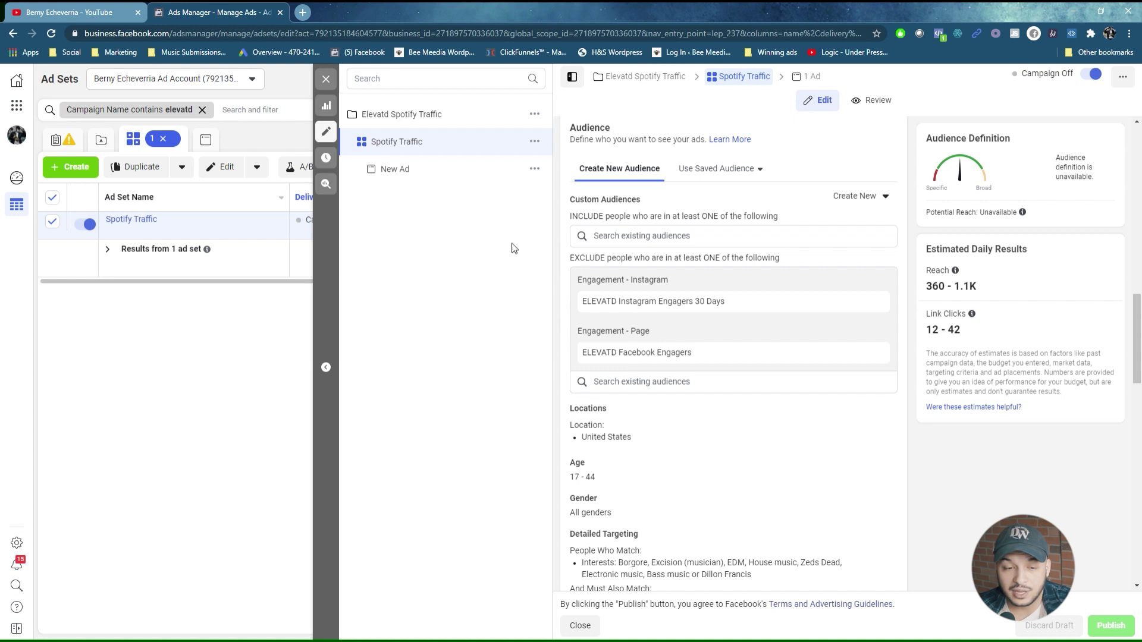
pyautogui.scroll(4, 554, 250)
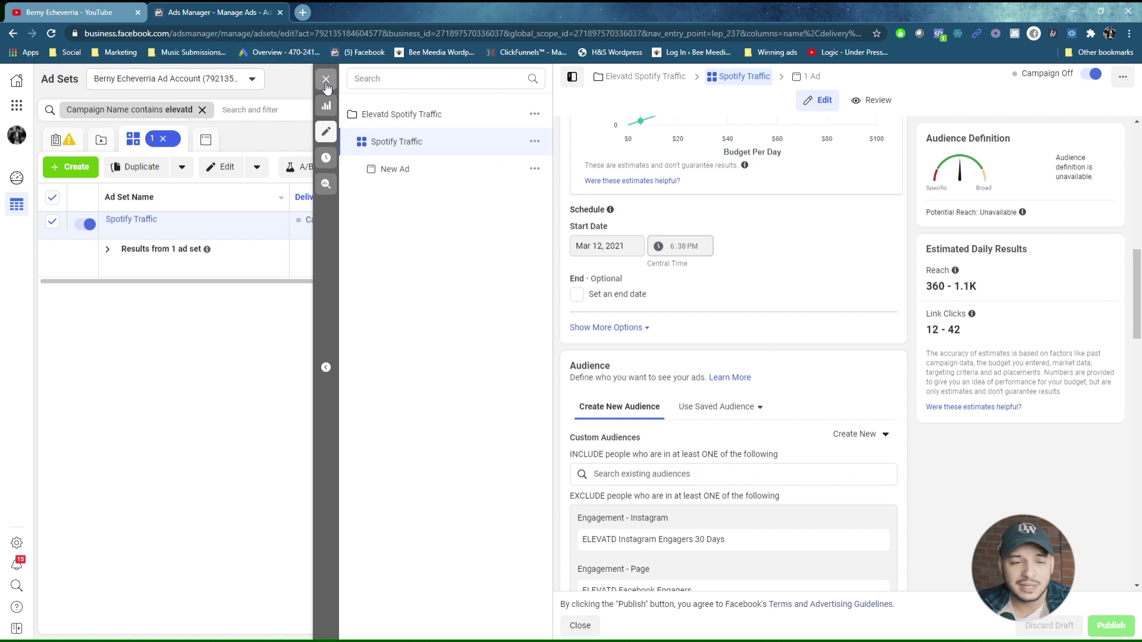
pyautogui.scroll(-2, 776, 458)
pyautogui.scroll(-1, 626, 367)
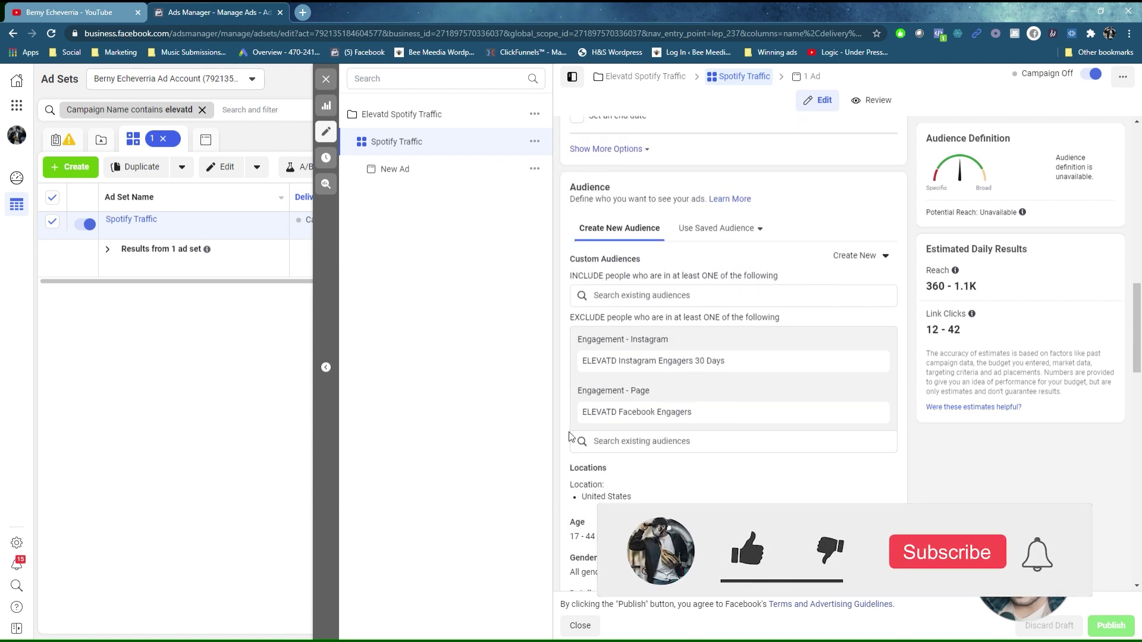
pyautogui.scroll(-1, 626, 368)
pyautogui.scroll(5, 625, 368)
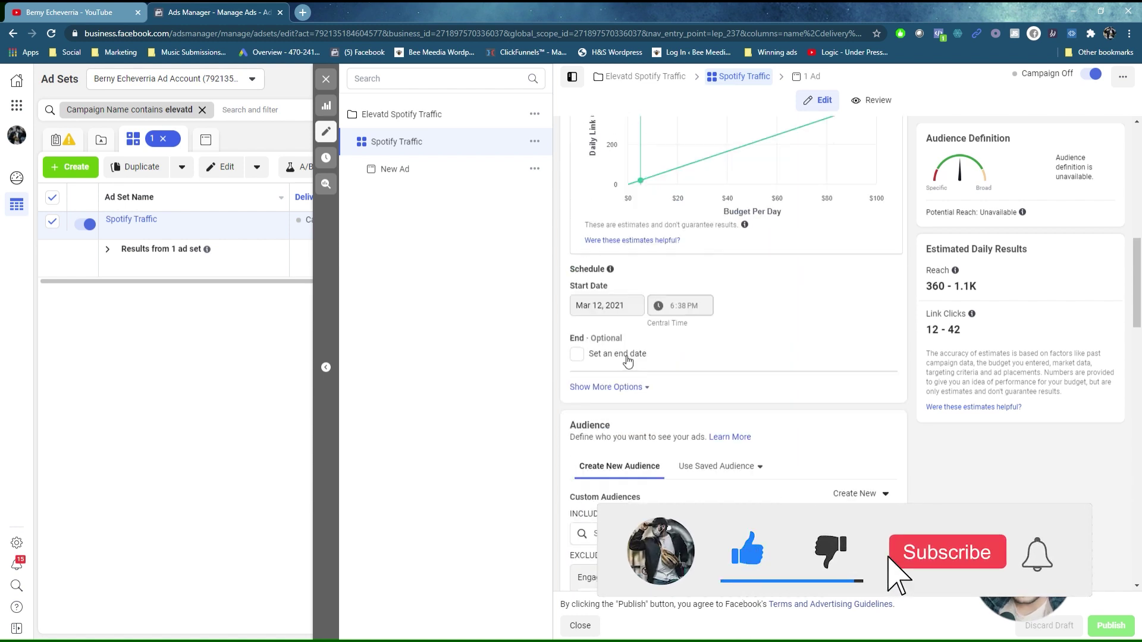
pyautogui.scroll(4, 628, 371)
pyautogui.scroll(-3, 641, 327)
pyautogui.scroll(-5, 640, 327)
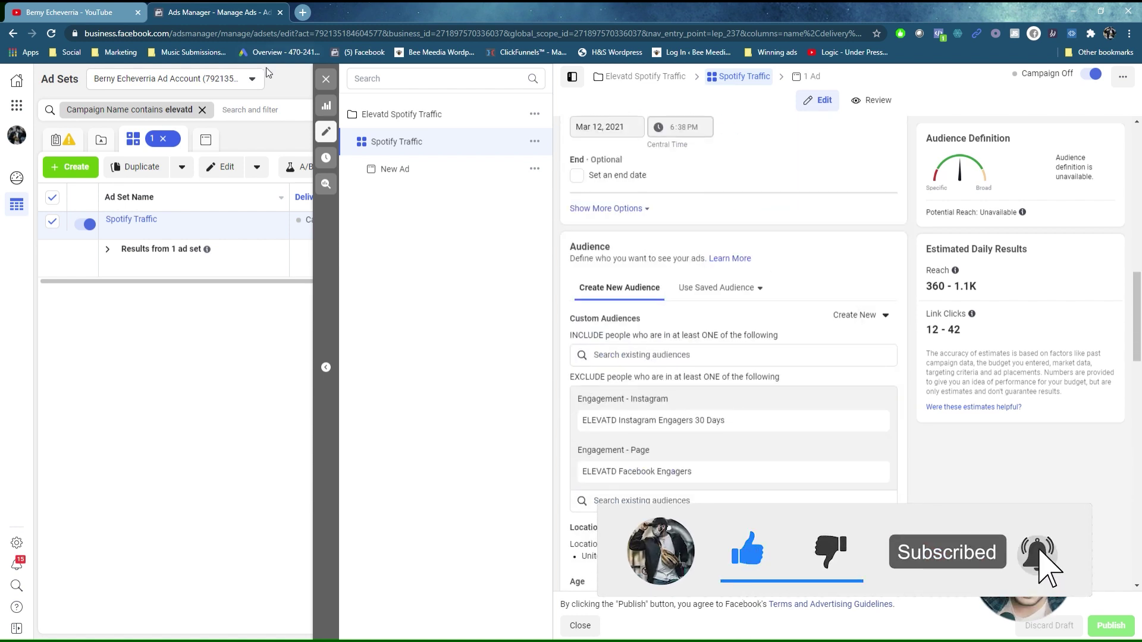
pyautogui.click(326, 79)
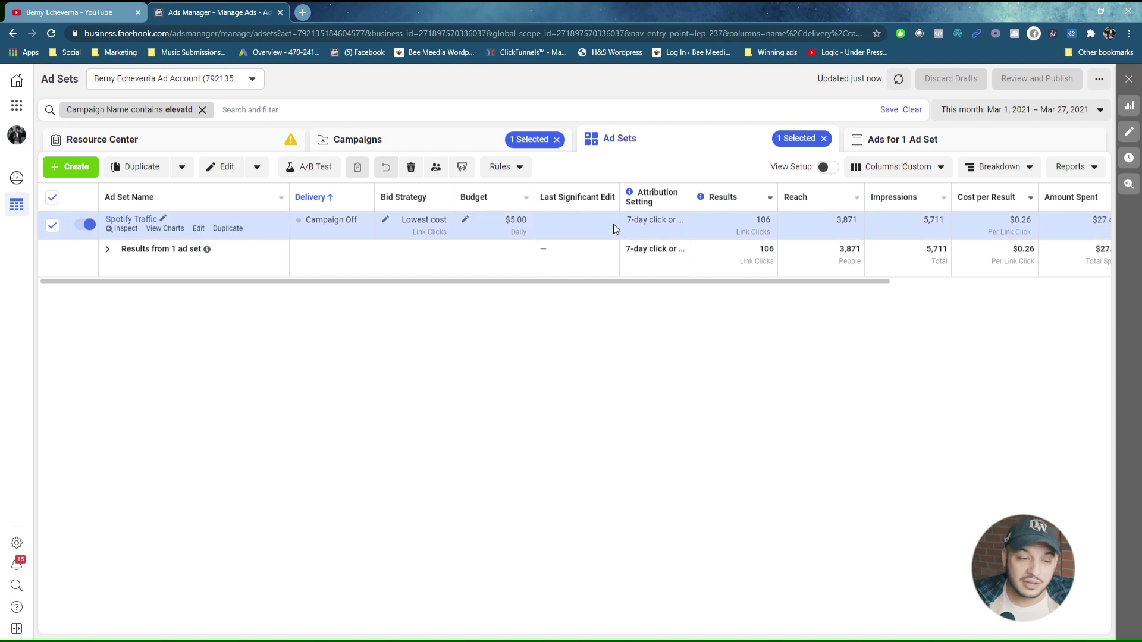
# Open the Facebook Engagers ad set of the Elevatd Engagement Retarget campaign and examine its custom audience and targeting
pyautogui.click(336, 146)
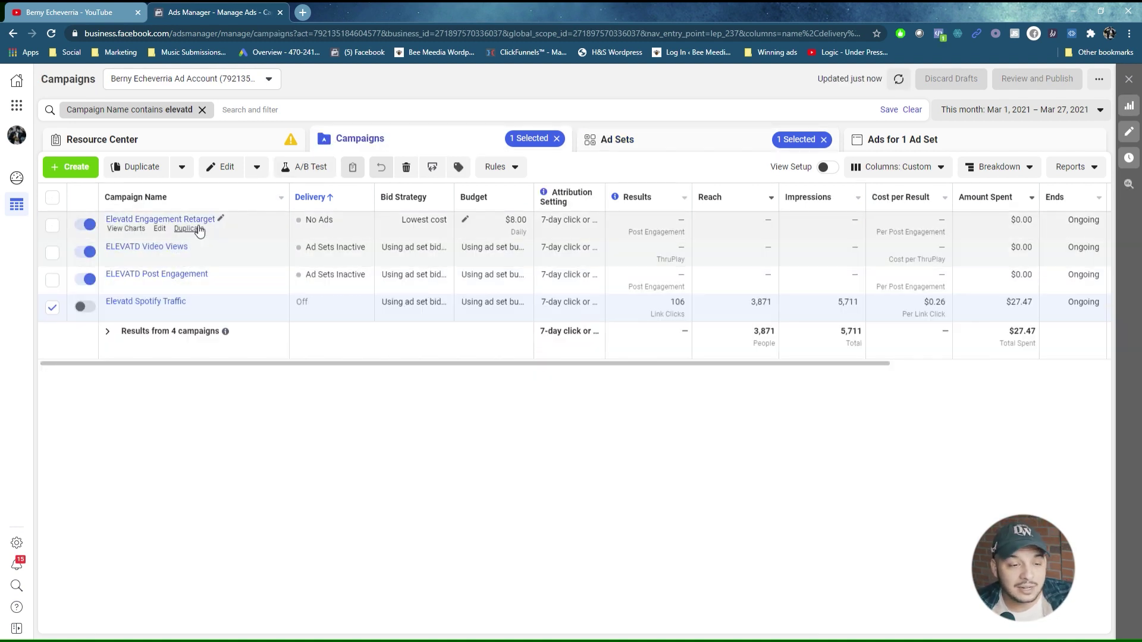
pyautogui.click(201, 222)
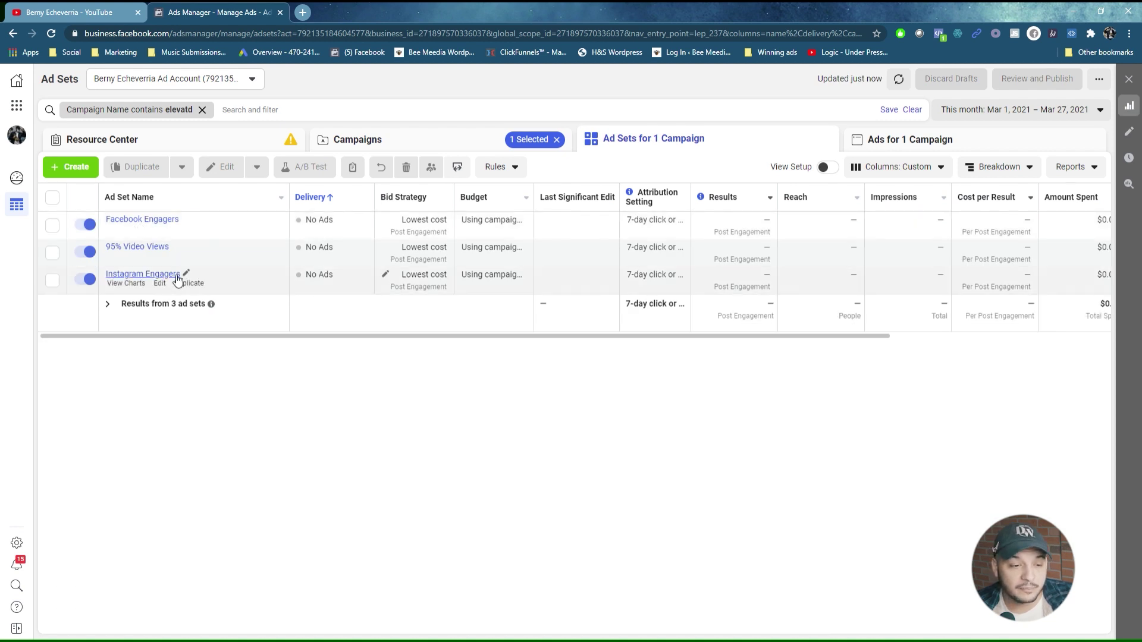
pyautogui.click(143, 219)
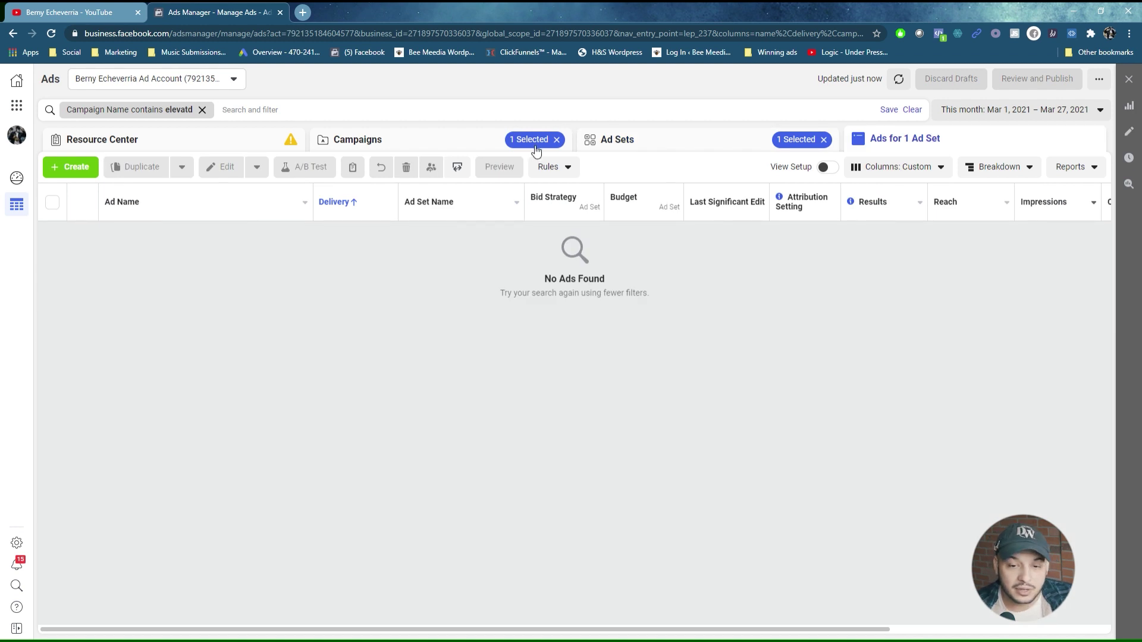
pyautogui.click(613, 141)
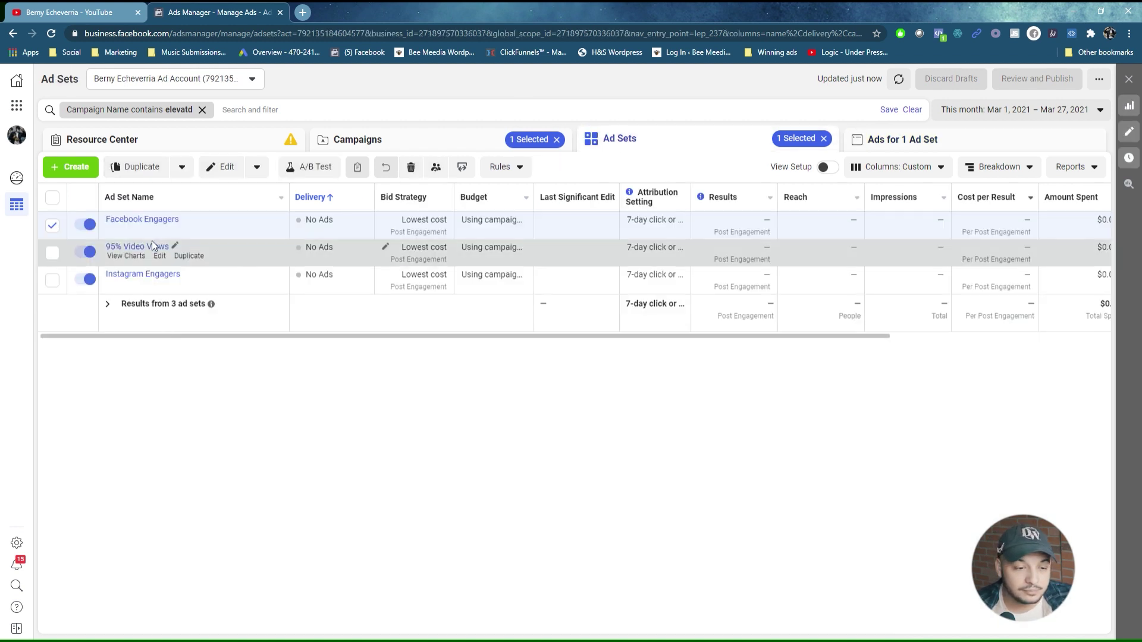
pyautogui.click(165, 231)
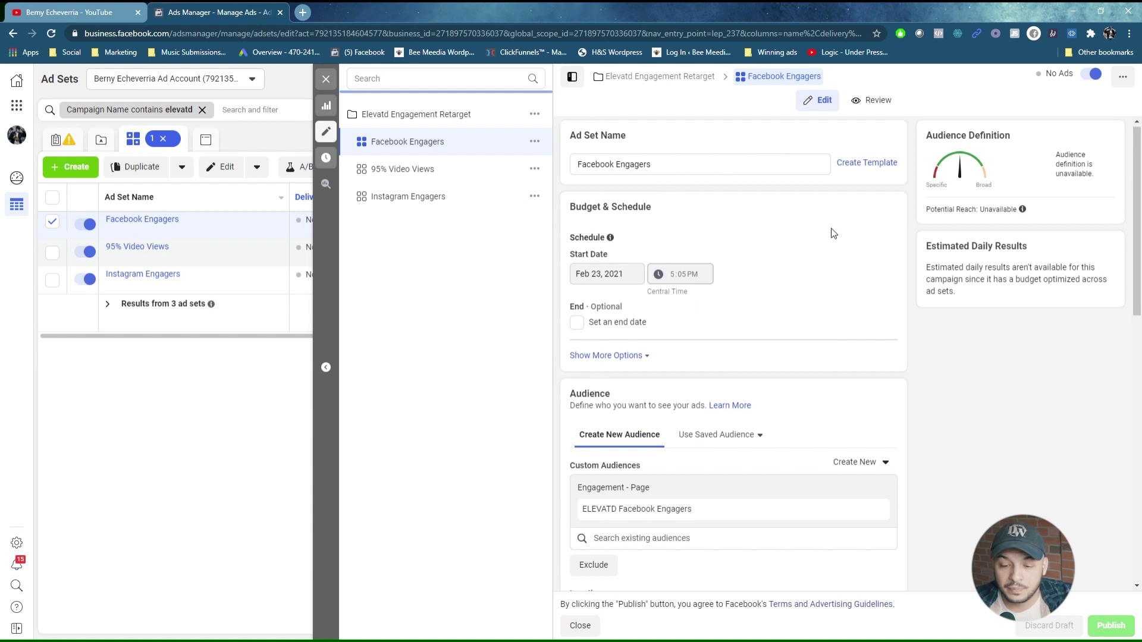
pyautogui.scroll(-5, 771, 290)
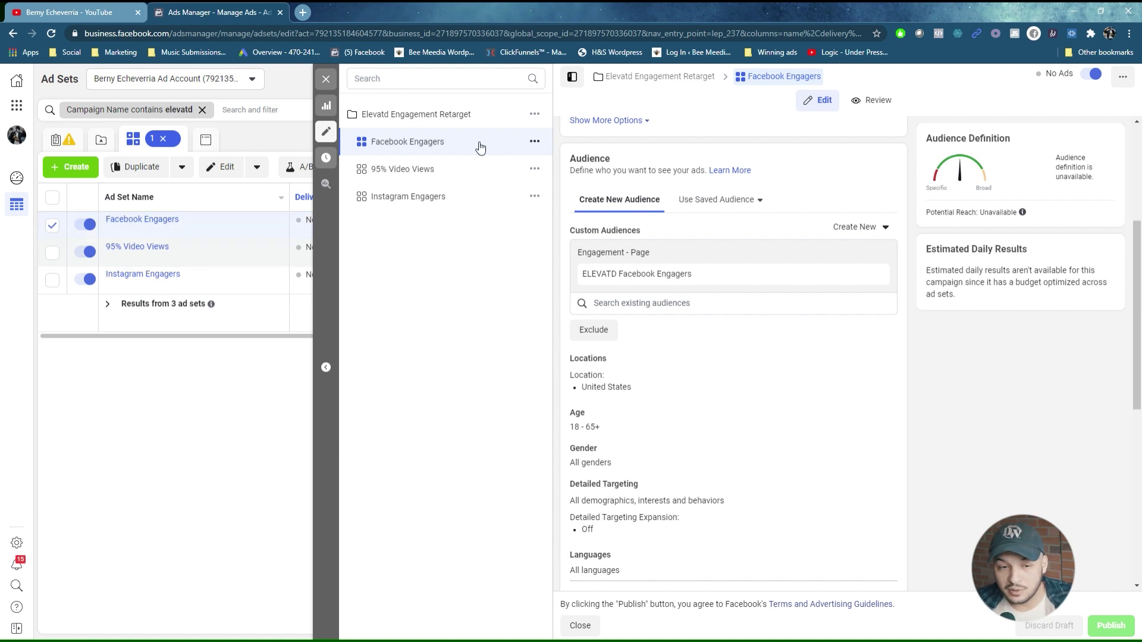
# Examine the custom audiences of the 95% Video Views and Instagram Engagers ad sets, and close the editor
pyautogui.click(410, 169)
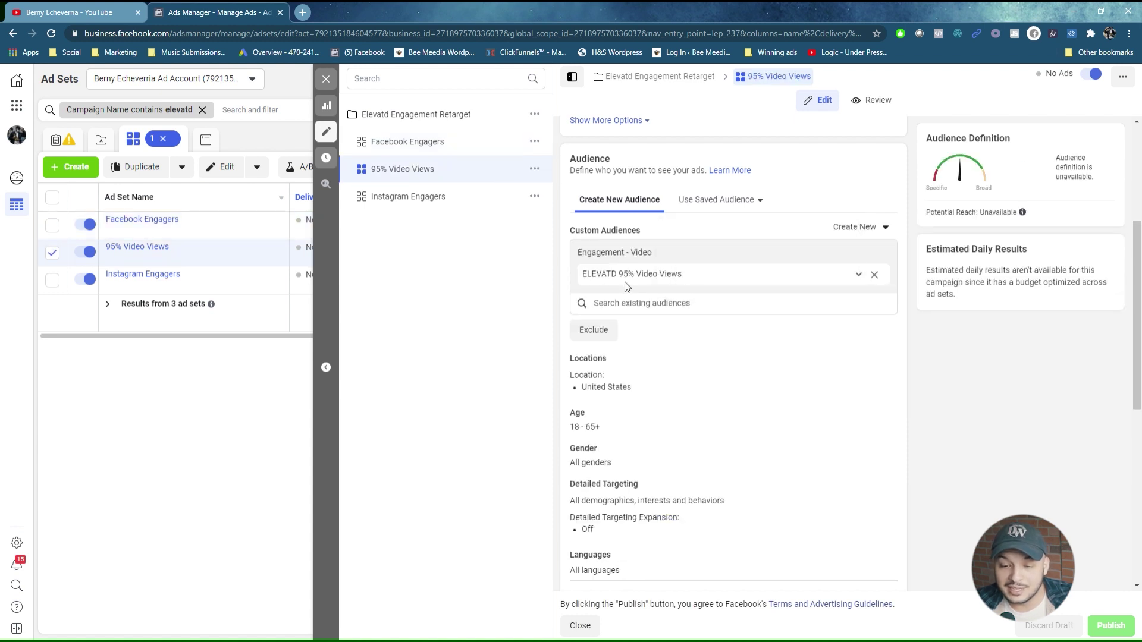
pyautogui.click(411, 196)
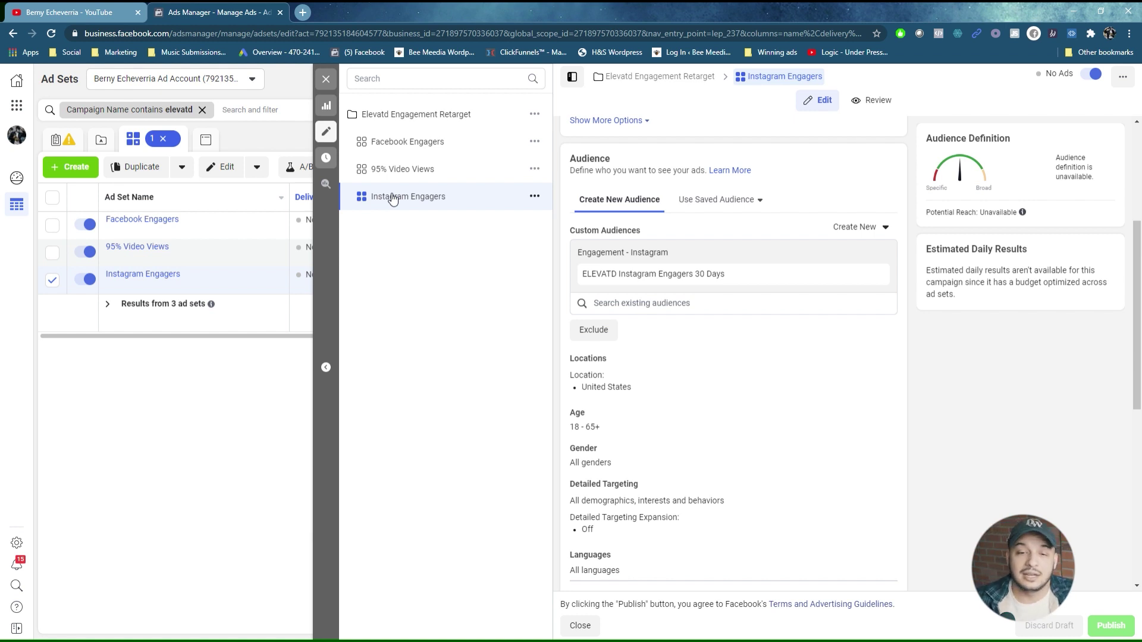
pyautogui.click(326, 81)
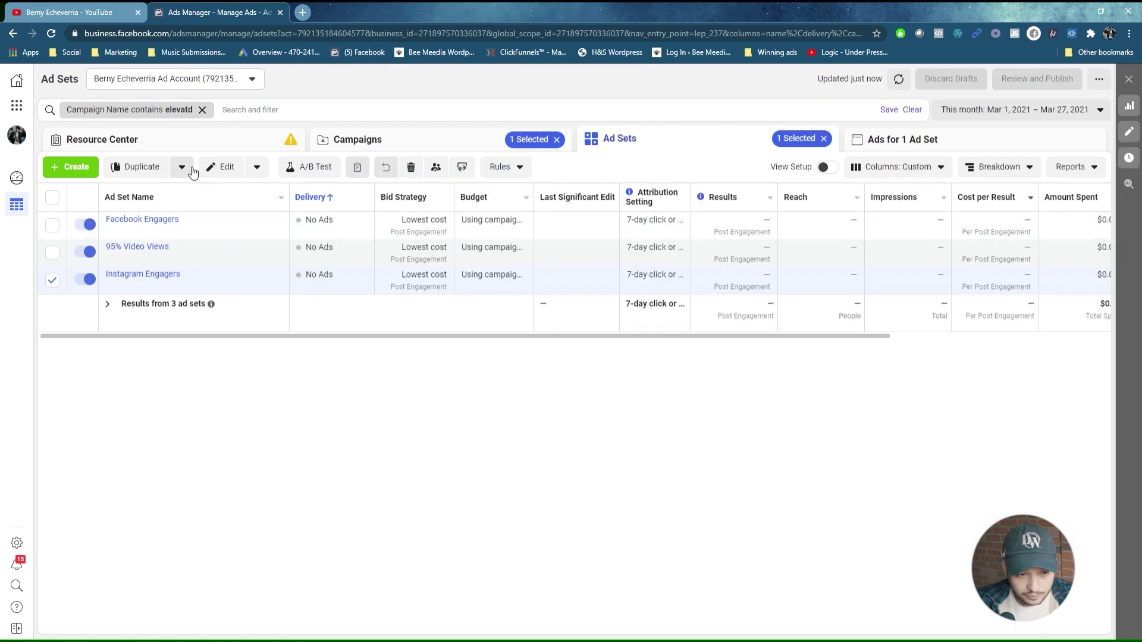
# Return to the campaign list and deselect the Elevatd Engagement Retarget campaign
pyautogui.click(344, 139)
pyautogui.click(200, 143)
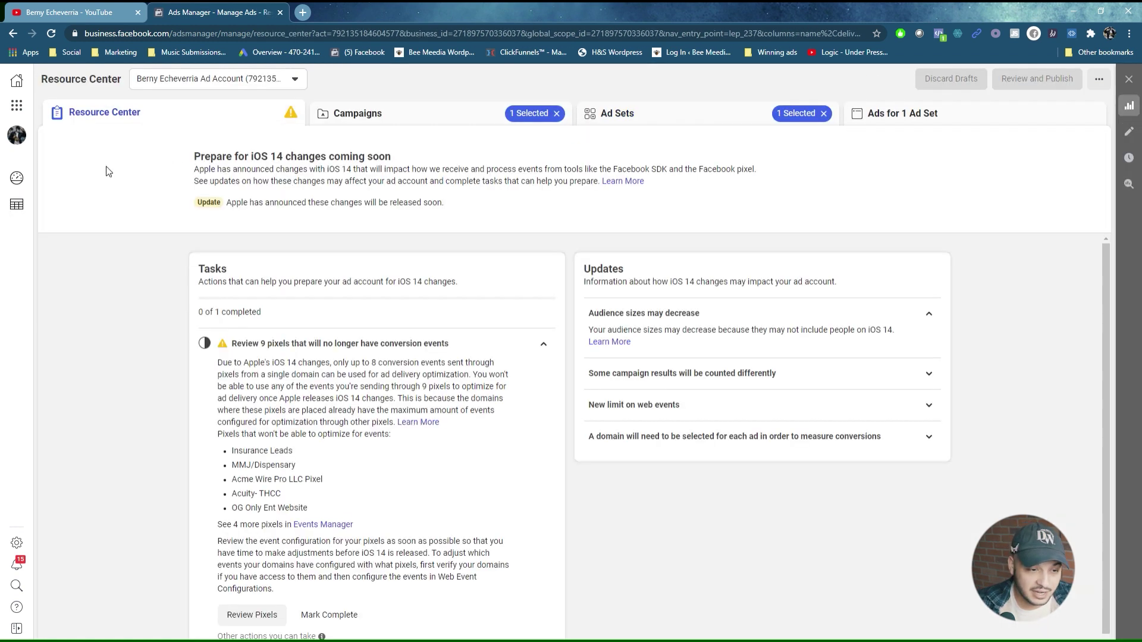
pyautogui.click(470, 119)
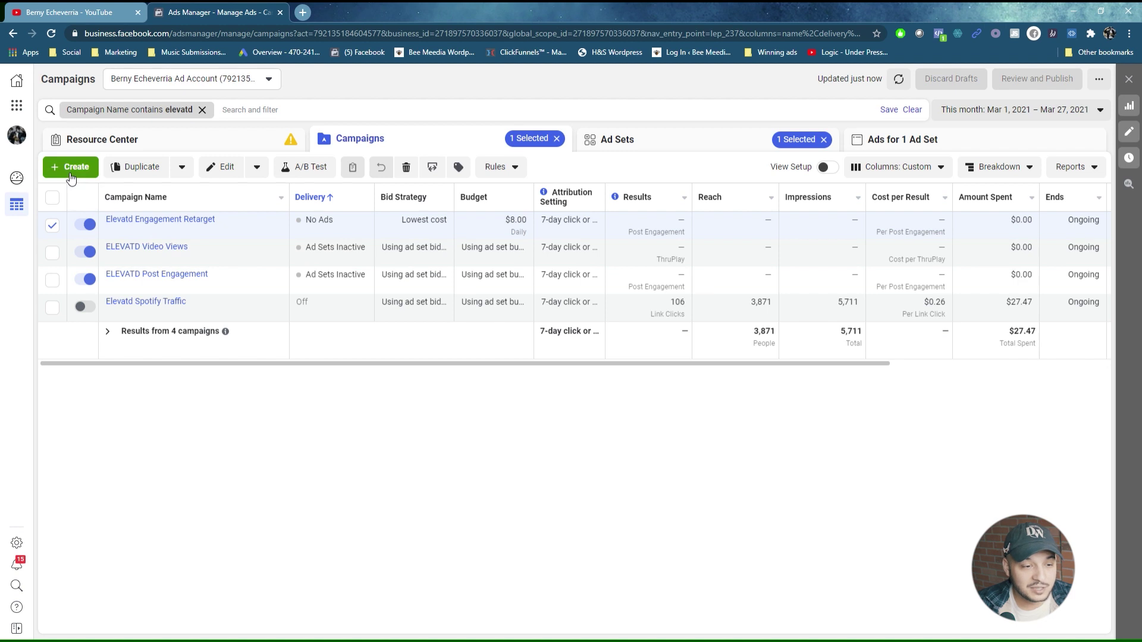
pyautogui.click(53, 224)
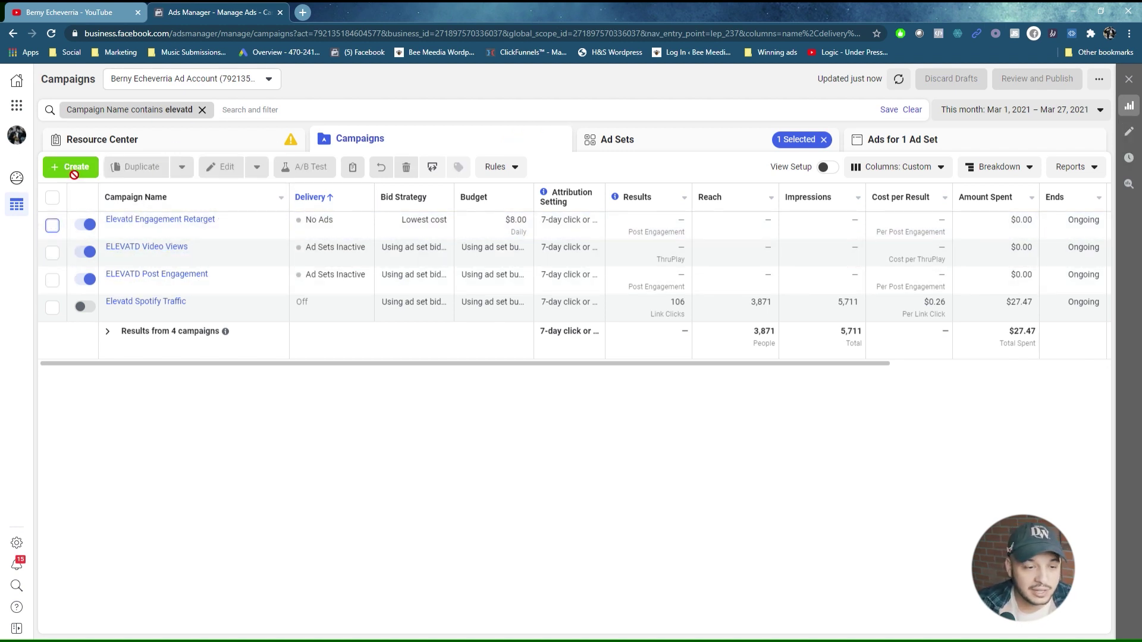
# Remove the "elevatd" name filter to list all campaigns again
pyautogui.click(205, 117)
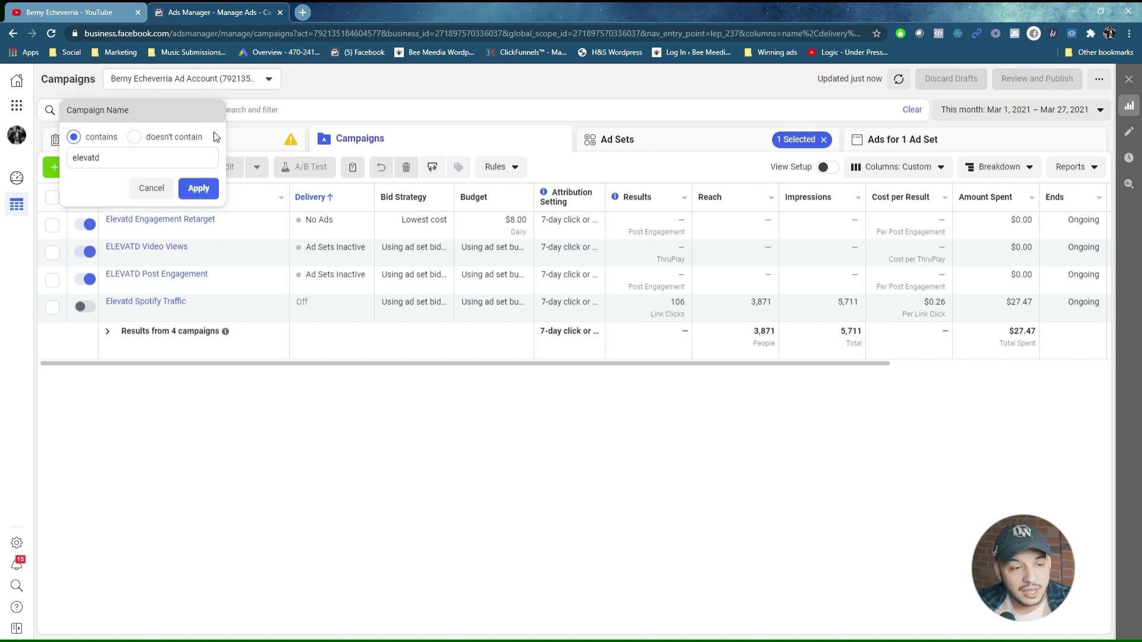
pyautogui.click(206, 117)
pyautogui.click(203, 112)
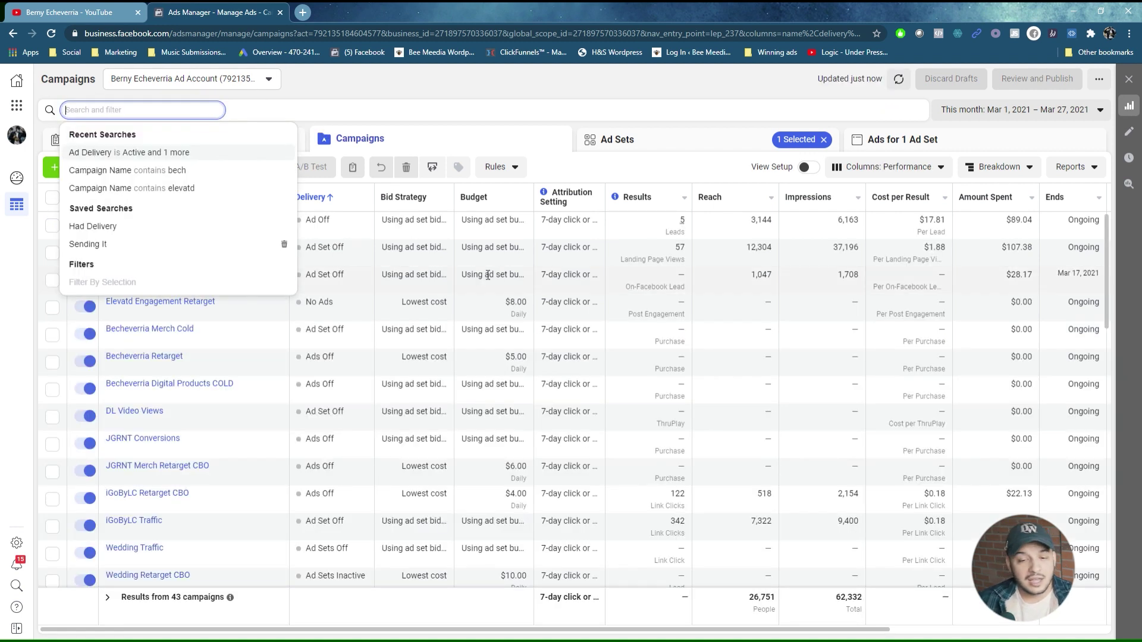
pyautogui.click(487, 114)
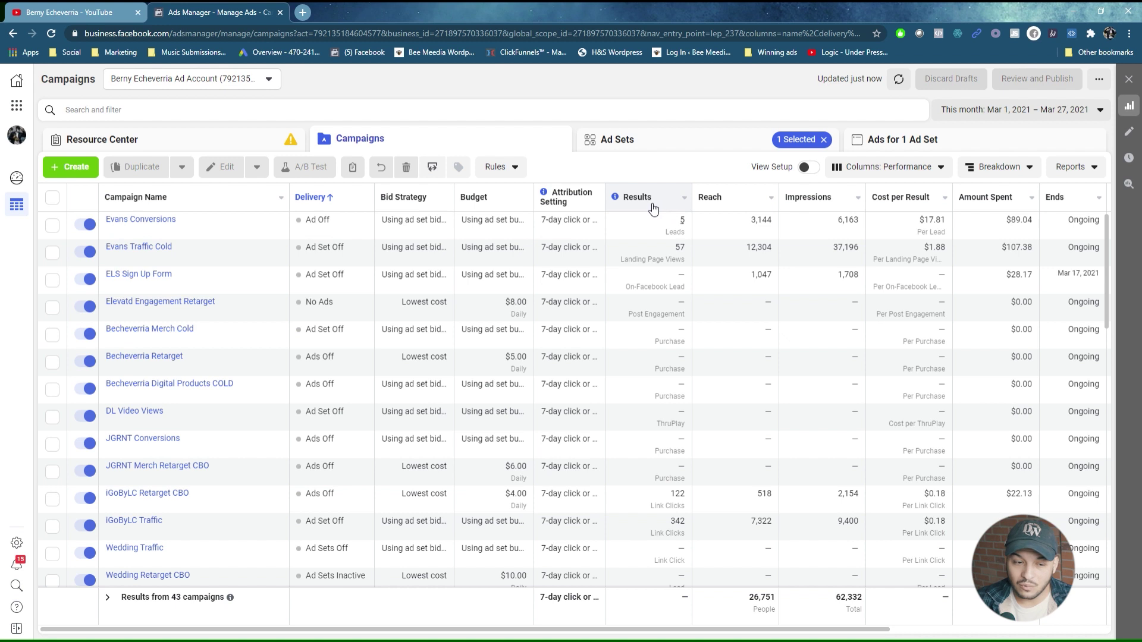
# Filter the campaign list to campaigns whose name contains "wedding" and dismiss the search suggestions
pyautogui.scroll(-2, 655, 203)
pyautogui.scroll(3, 613, 232)
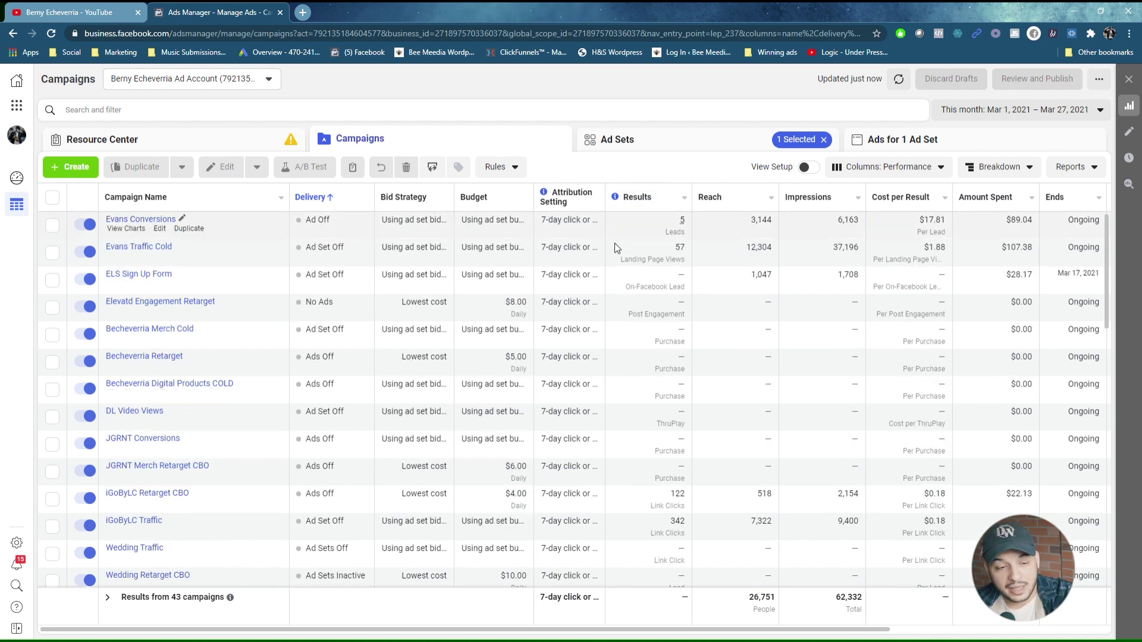
pyautogui.scroll(-4, 621, 251)
pyautogui.scroll(3, 621, 251)
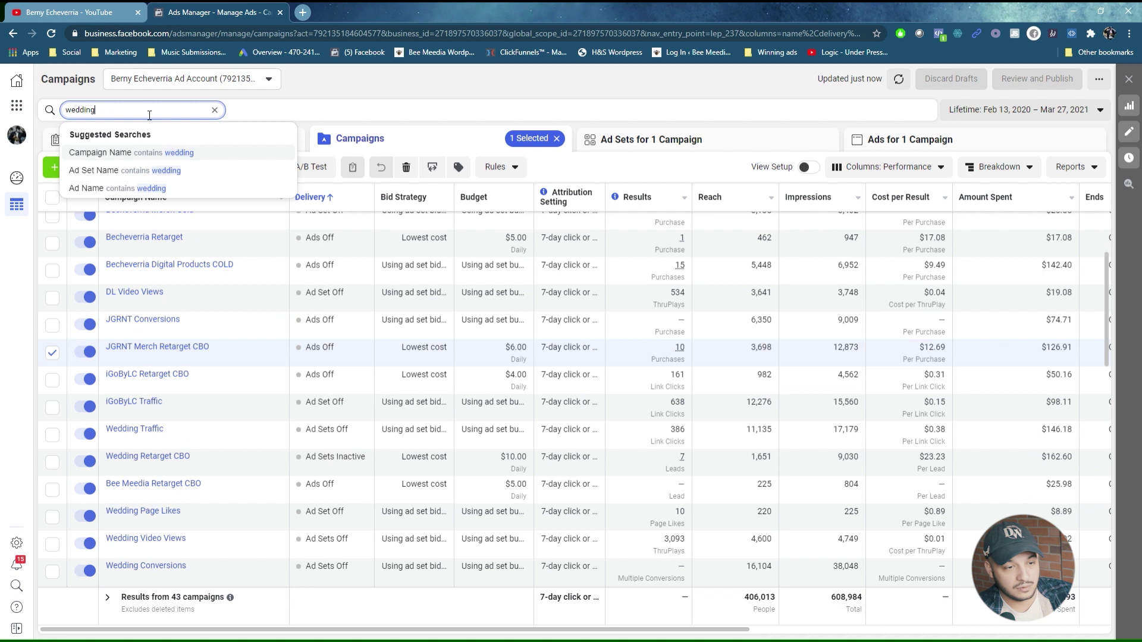
pyautogui.press('Return')
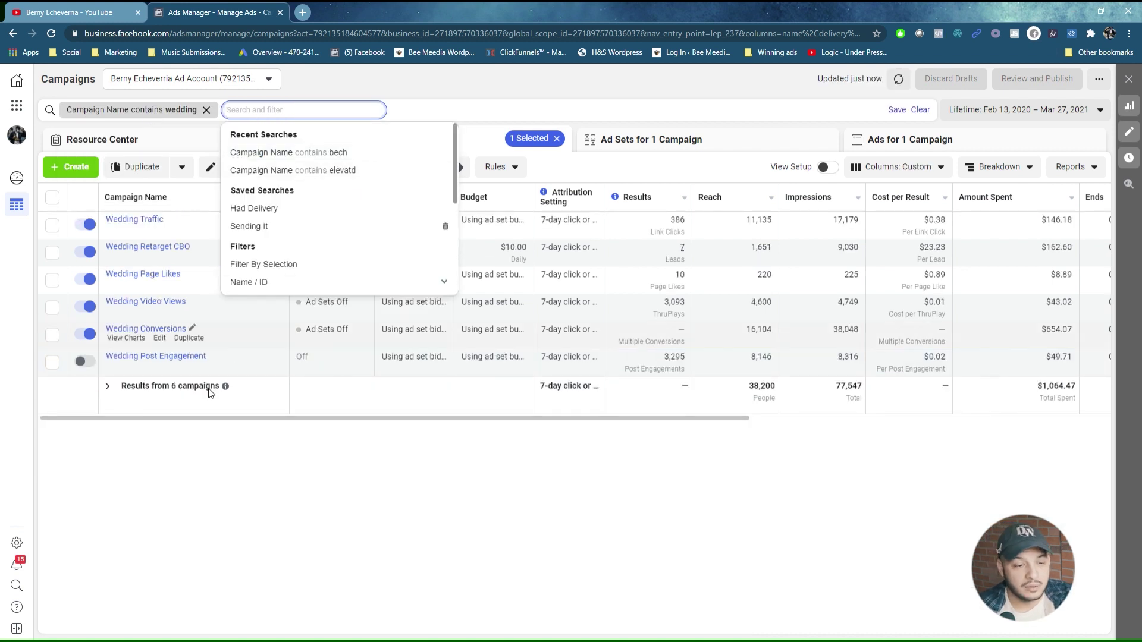
pyautogui.click(253, 447)
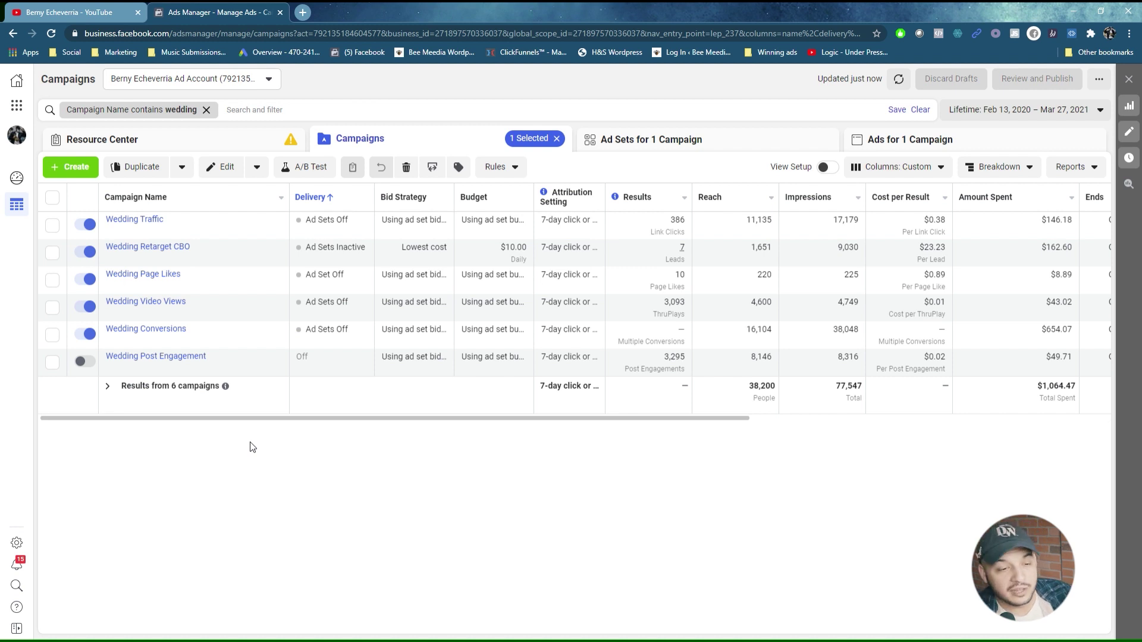
# Open the couples engagement lifestyle shoot landing page on boostedbybeemeedia.com in a new browser tab
pyautogui.click(307, 13)
pyautogui.write('boostedbybeemeedia.com')
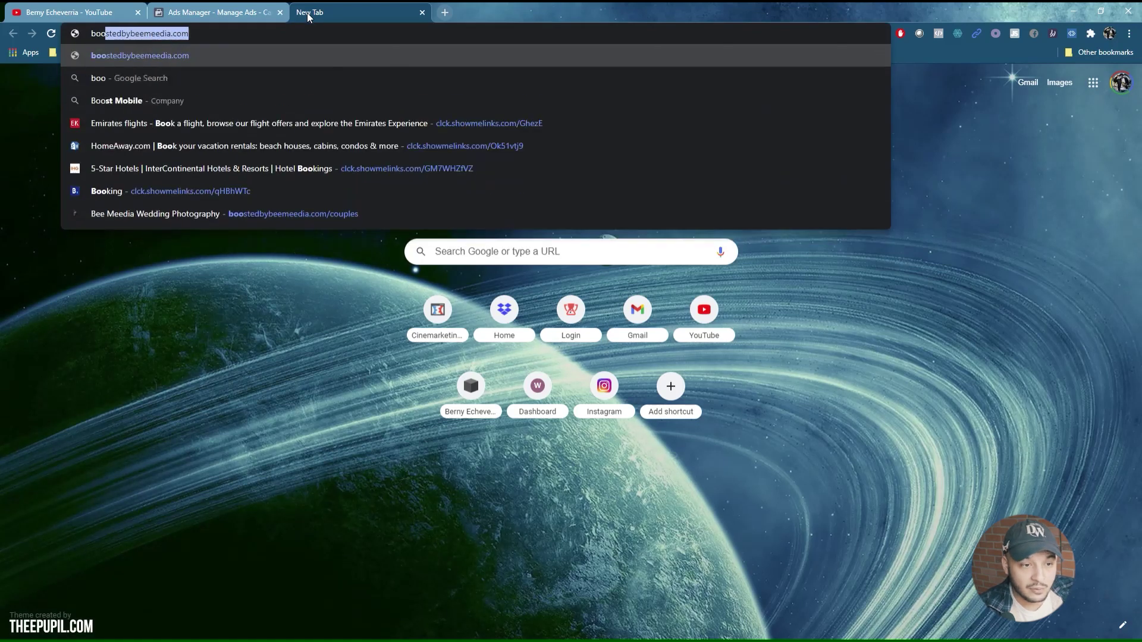
pyautogui.press('Right')
pyautogui.write('/')
pyautogui.press('Down')
pyautogui.press('Down')
pyautogui.press('Down')
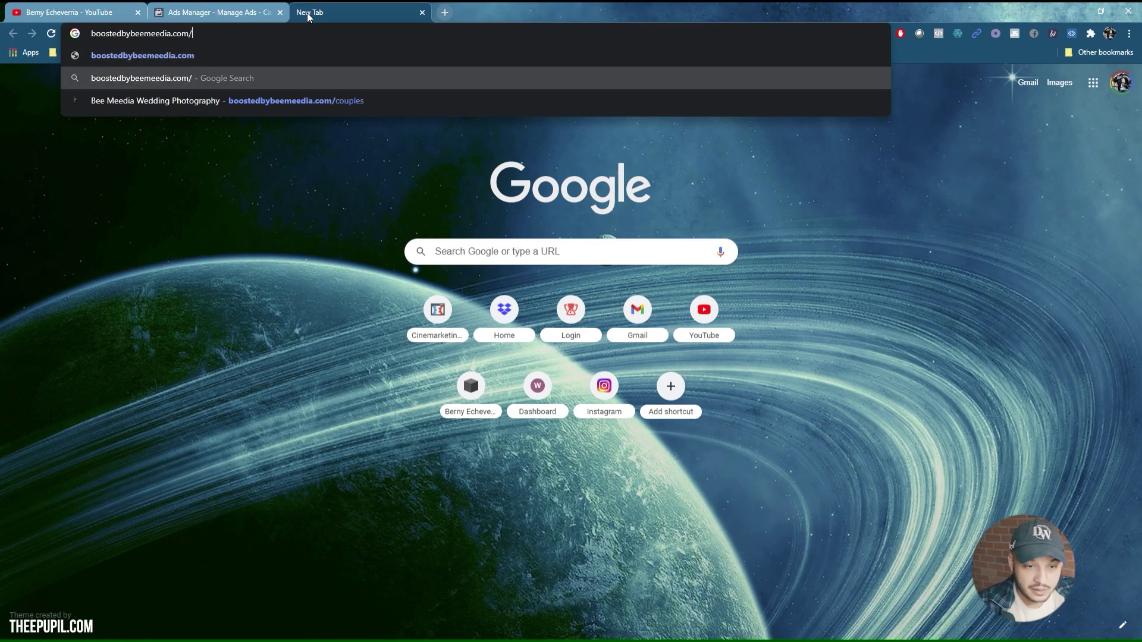
pyautogui.press('Down')
pyautogui.press('Down')
pyautogui.press('Return')
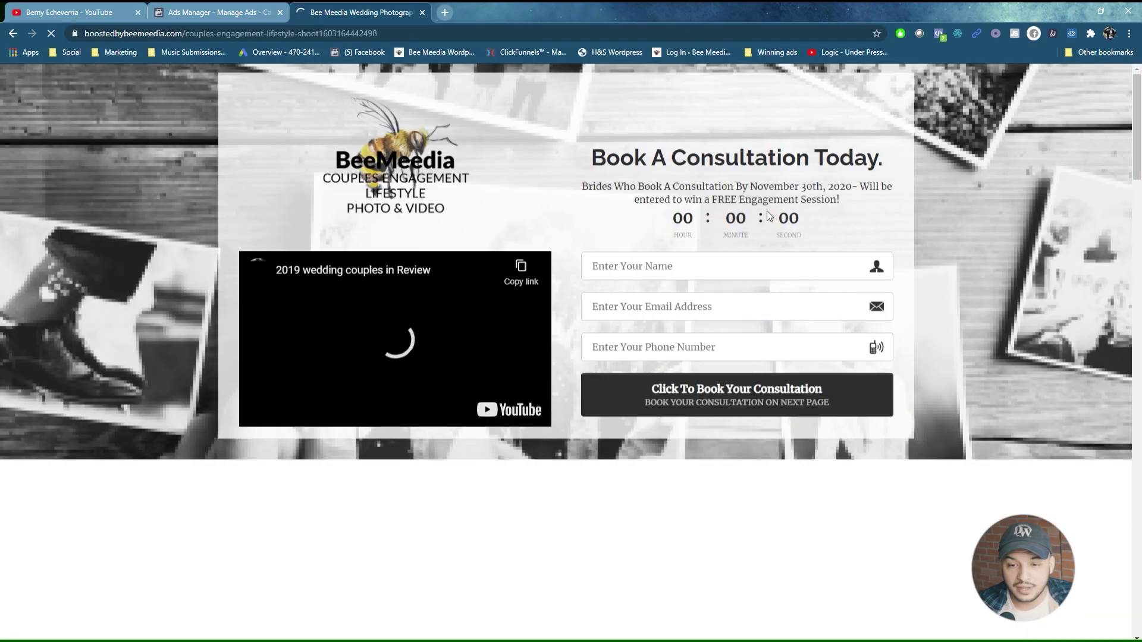
# Fill in the consultation form's name, email address and phone number with the saved autofill contact details
pyautogui.click(860, 269)
pyautogui.press('Down')
pyautogui.press('Return')
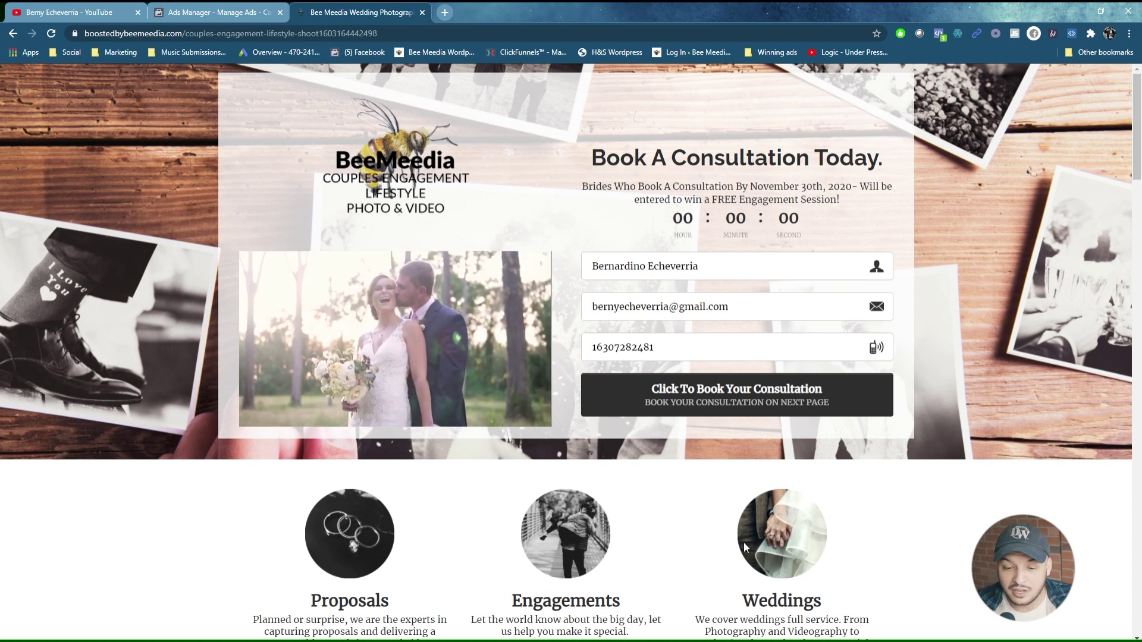
# Examine the landing page's services, testimonials, About section, statistics, engagement prices and wedding packages, then return to the consultation form
pyautogui.scroll(-3, 528, 408)
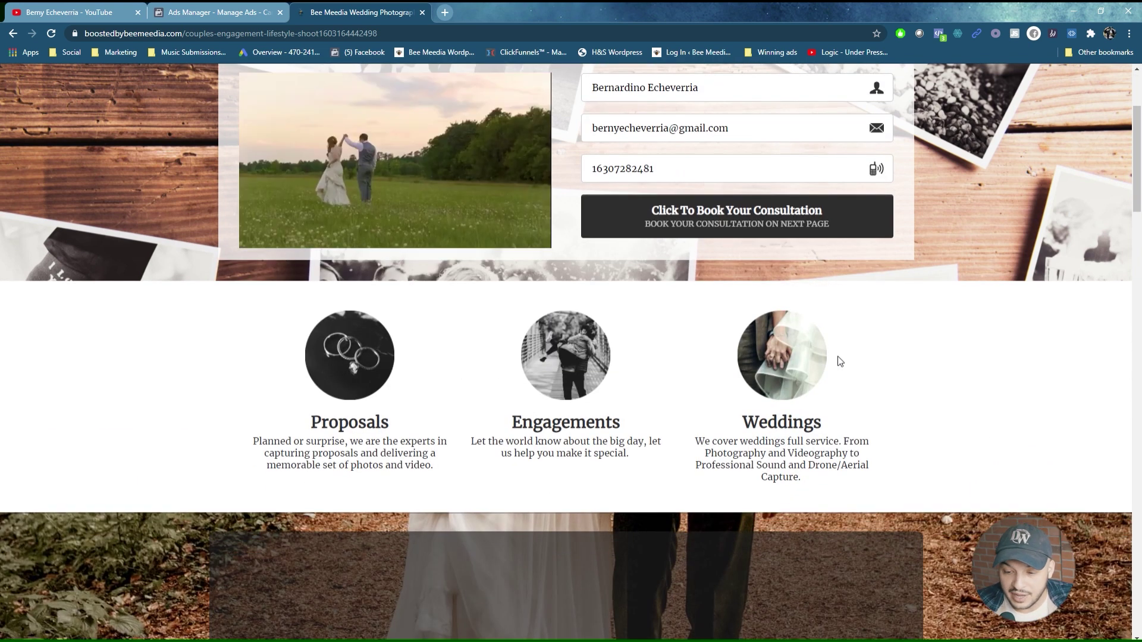
pyautogui.scroll(-6, 638, 513)
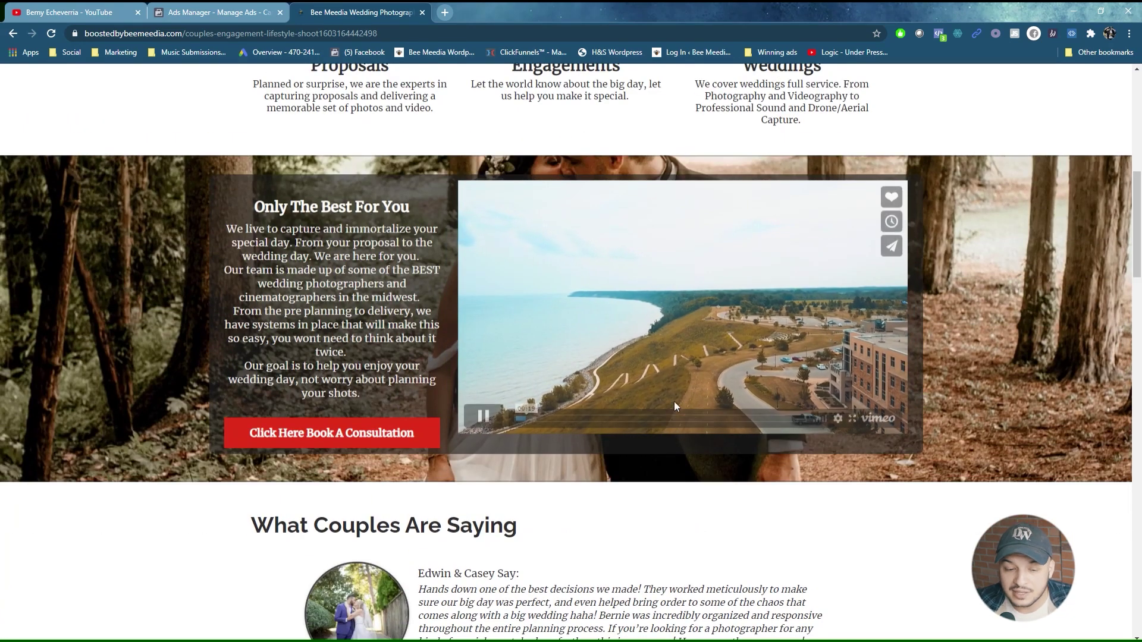
pyautogui.scroll(-3, 689, 393)
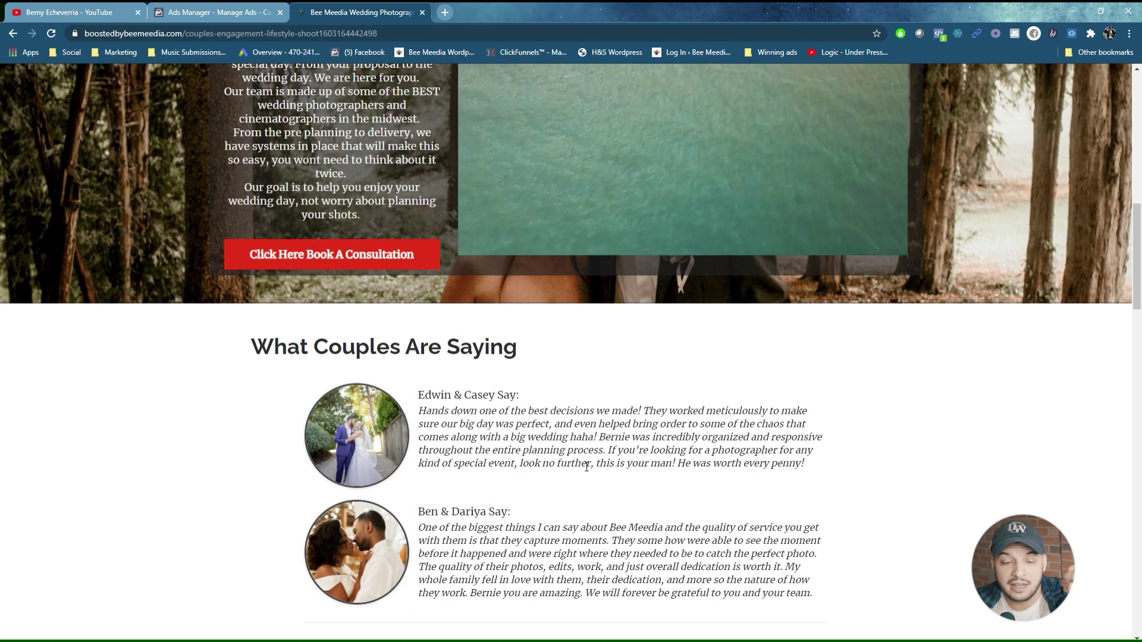
pyautogui.scroll(-8, 687, 402)
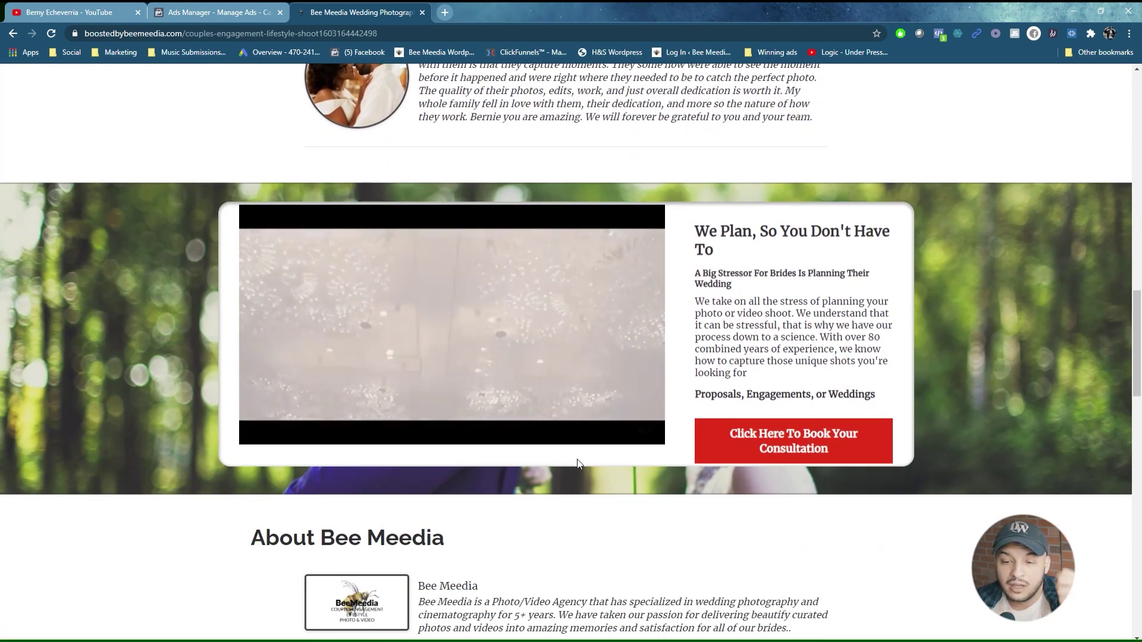
pyautogui.scroll(-6, 575, 462)
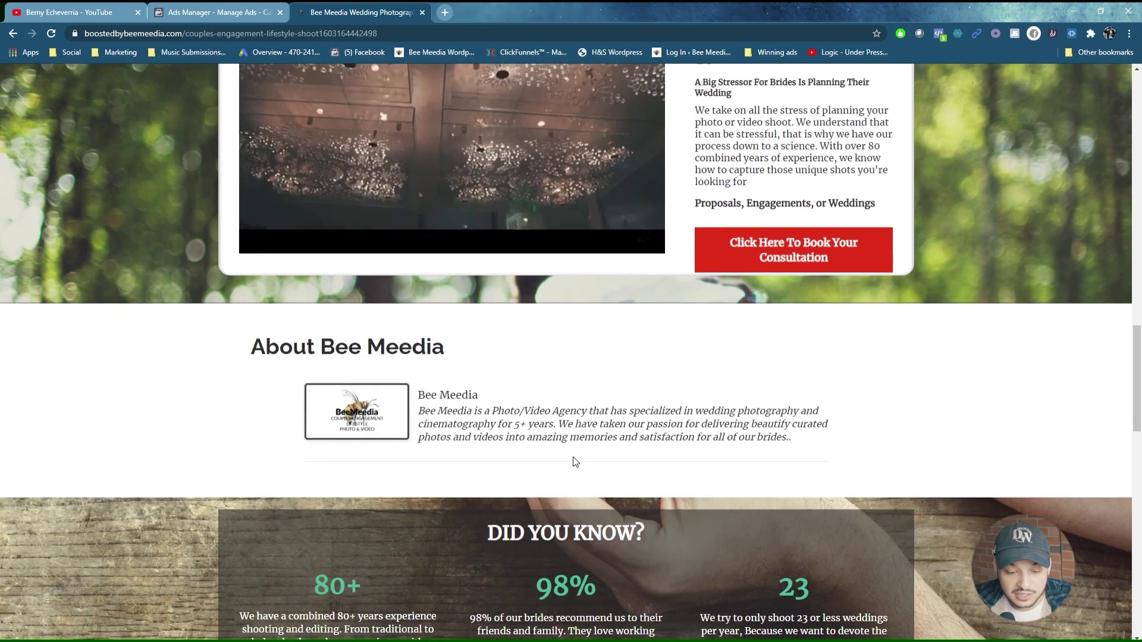
pyautogui.scroll(-15, 698, 532)
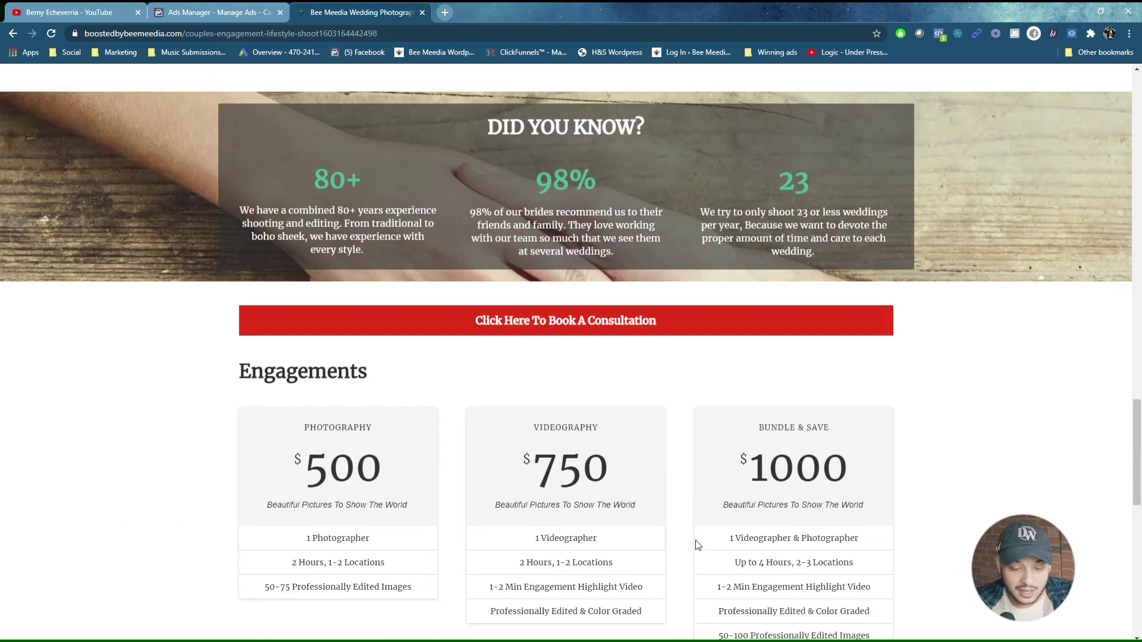
pyautogui.scroll(-1, 697, 536)
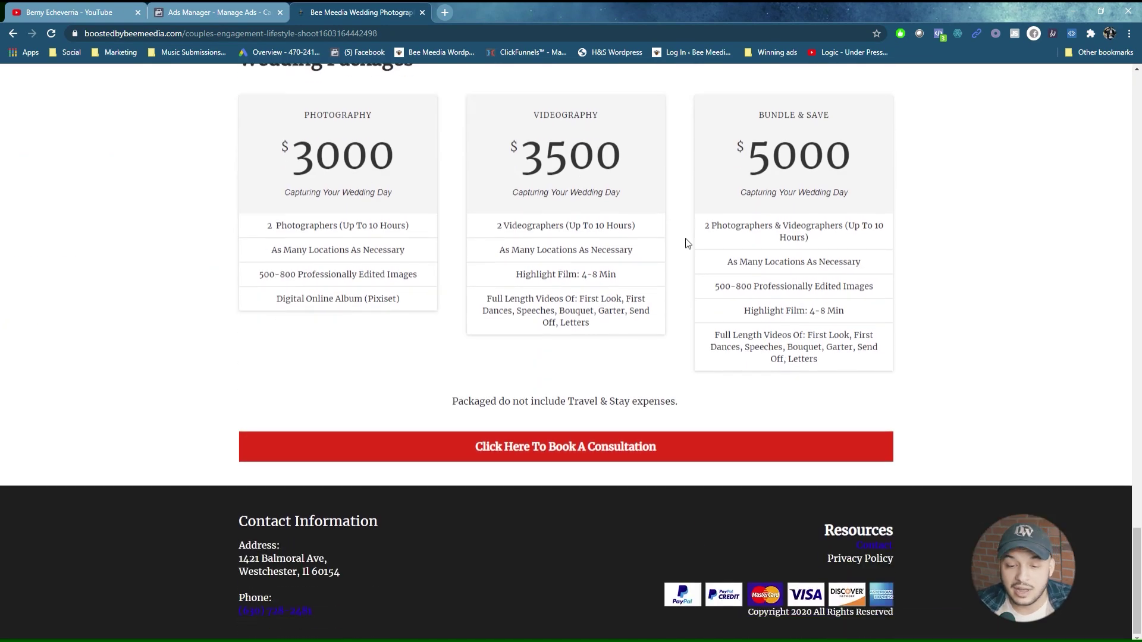
pyautogui.scroll(18, 778, 256)
pyautogui.scroll(20, 781, 253)
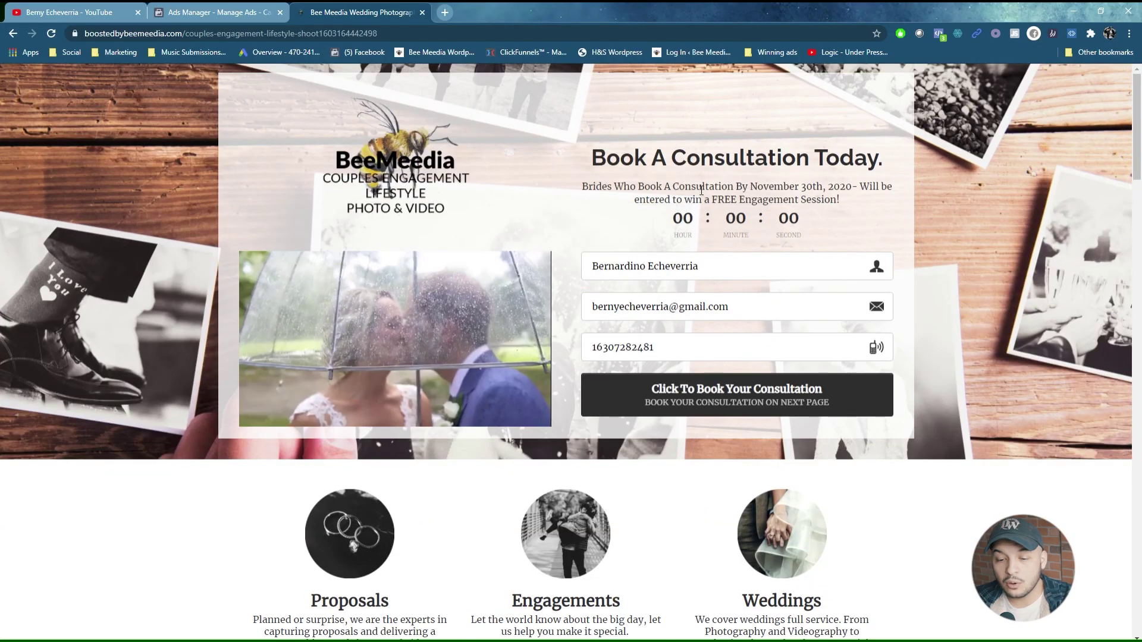
# Submit the consultation form and show the available times for Saturday, March 27, 2021 on the booking page
pyautogui.click(760, 390)
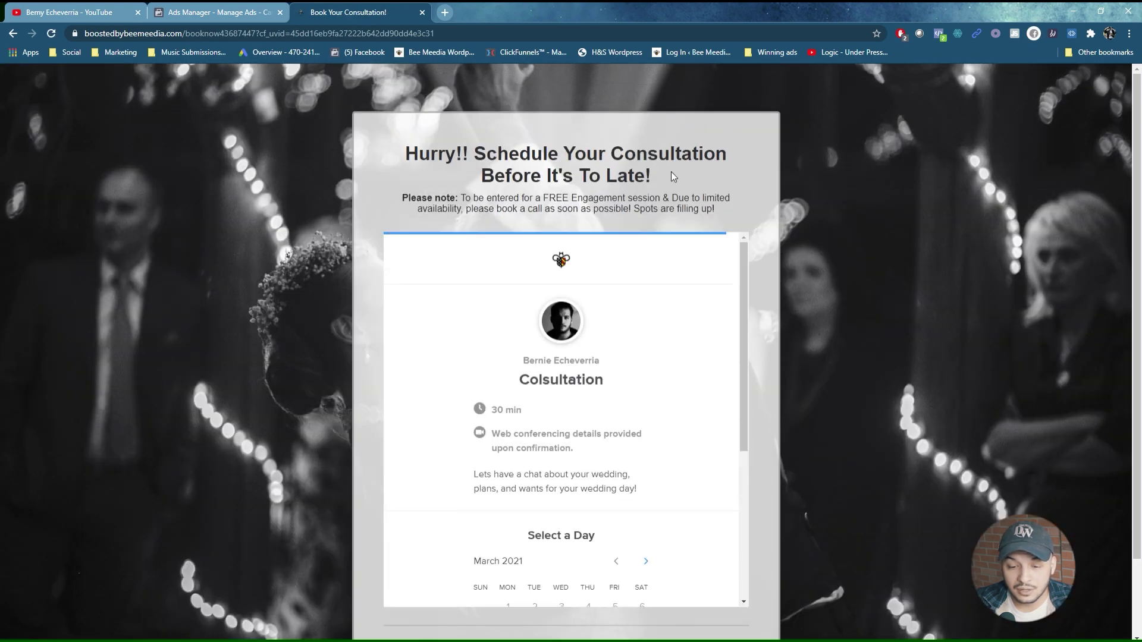
pyautogui.scroll(-5, 698, 230)
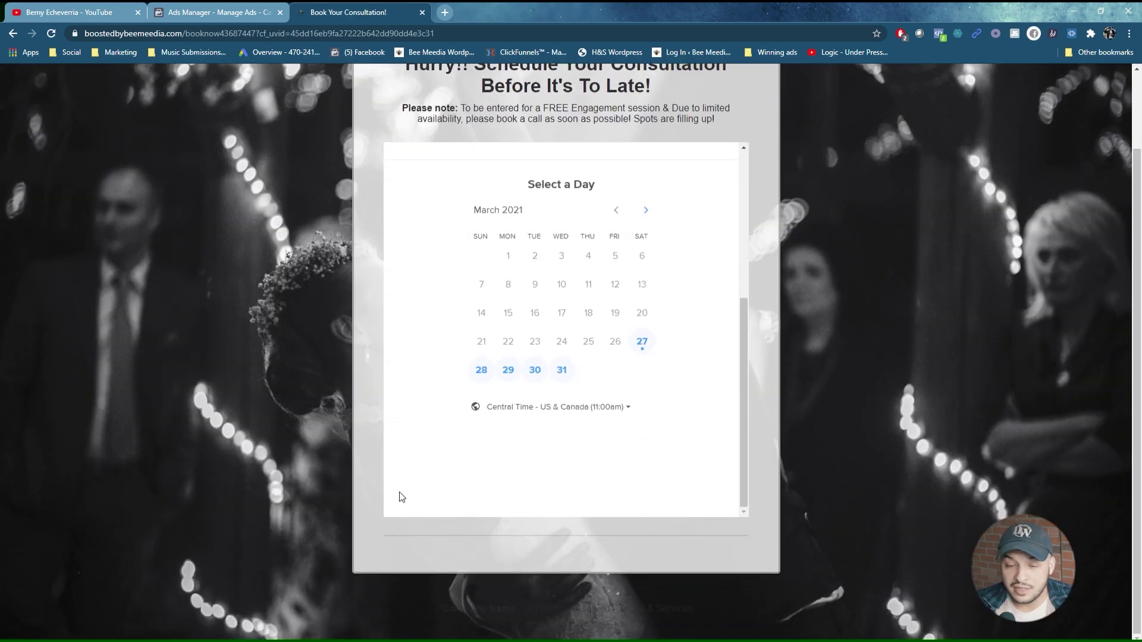
pyautogui.click(647, 342)
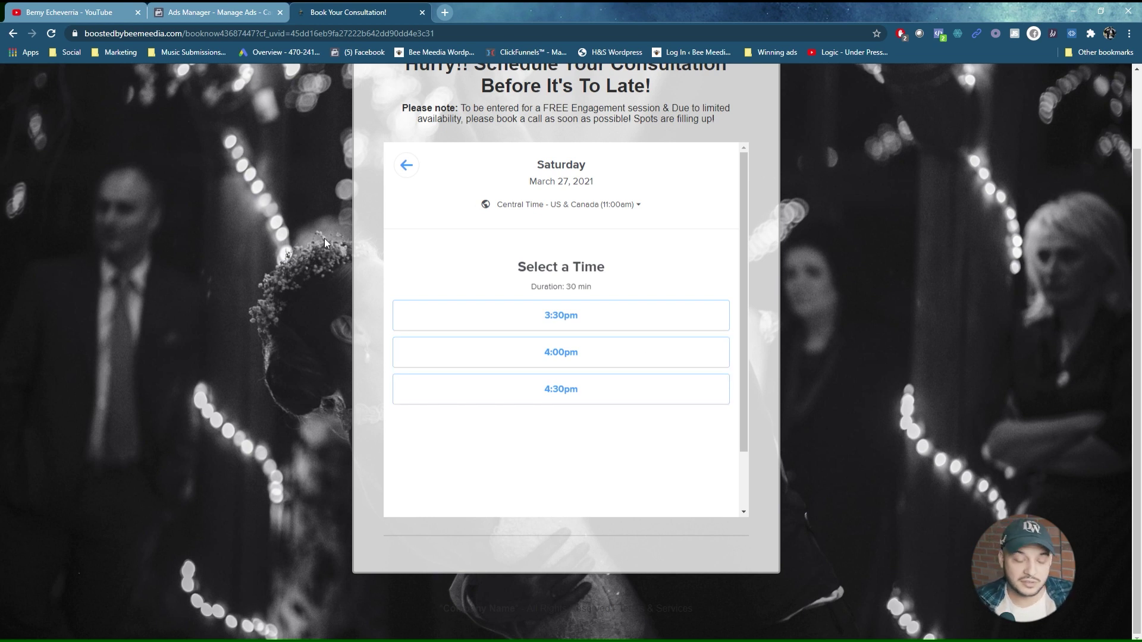
# Go back from the time selection to the booking calendar and close the booking page to return to the campaign list
pyautogui.scroll(2, 324, 238)
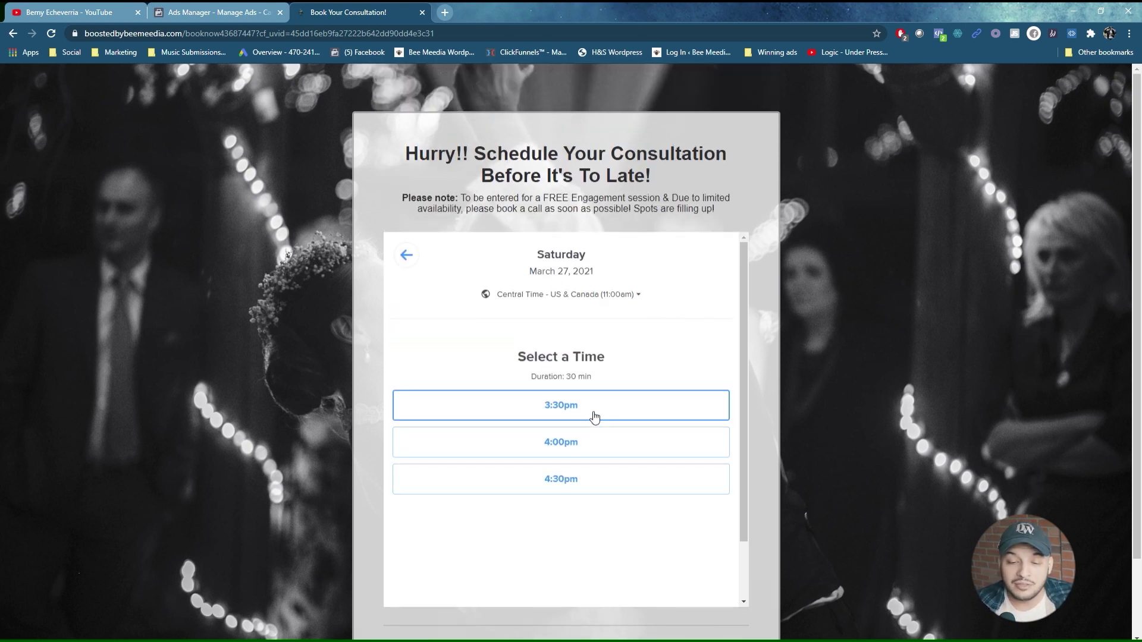
pyautogui.click(405, 255)
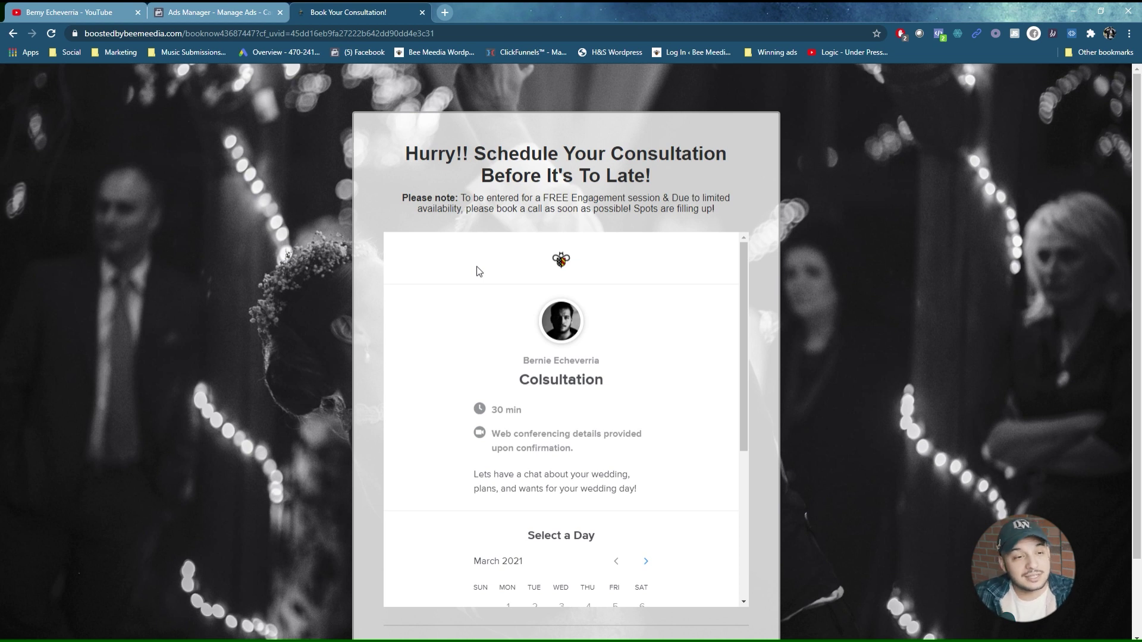
pyautogui.hotkey('ctrl', 'w')
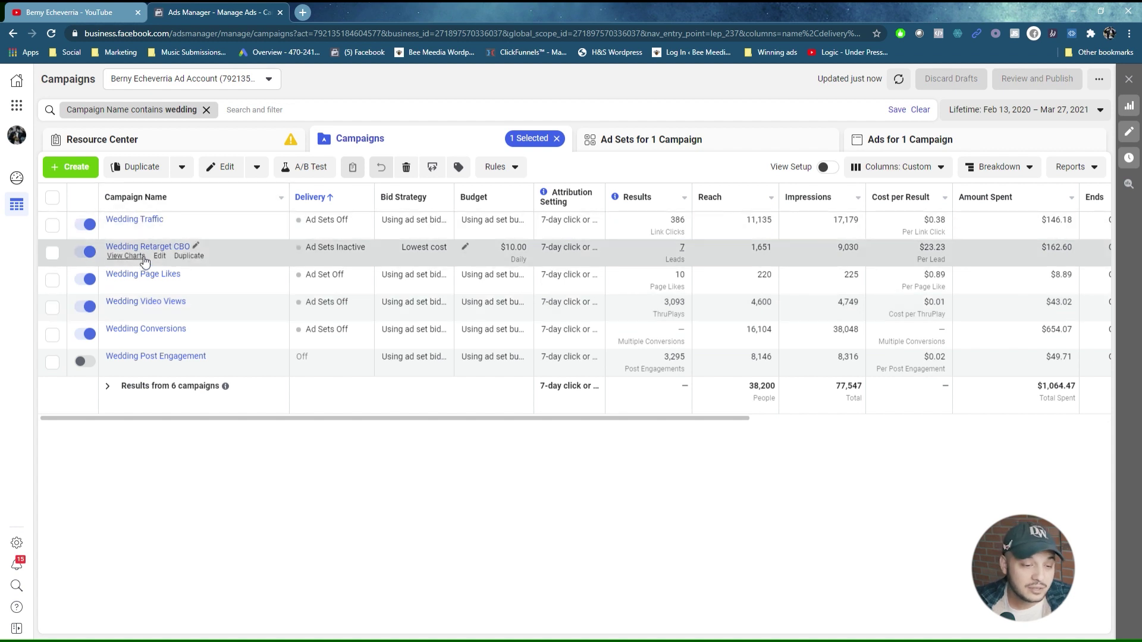
# Open the Instagram Retarget ad set of the Wedding Retarget CBO campaign and examine its included and excluded custom audiences
pyautogui.click(160, 256)
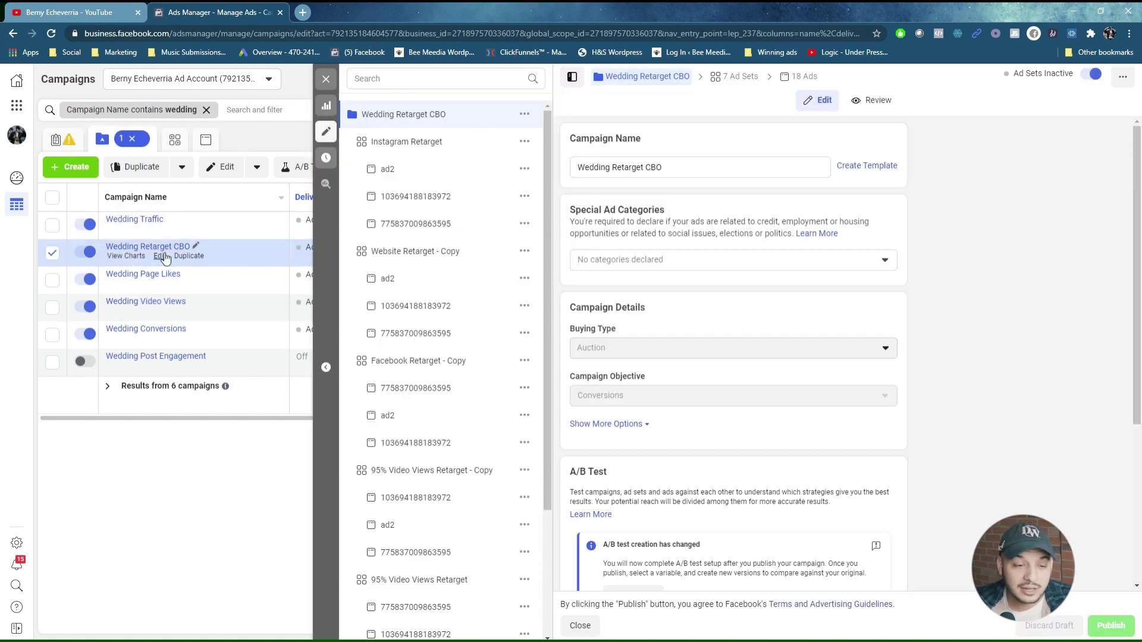
pyautogui.click(437, 147)
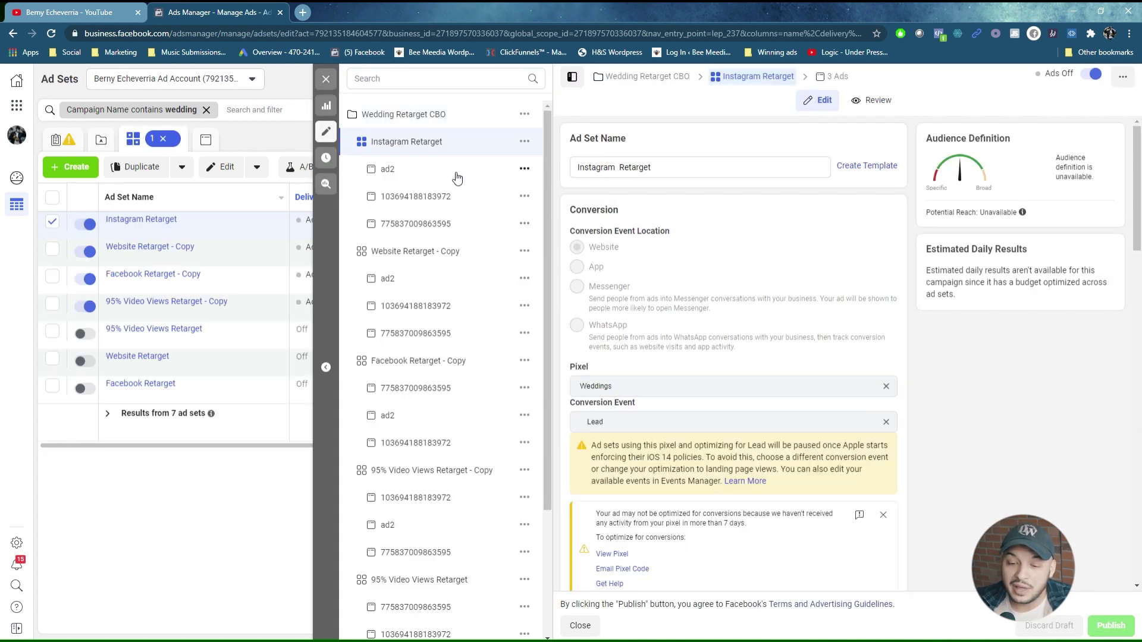
pyautogui.scroll(-2, 713, 268)
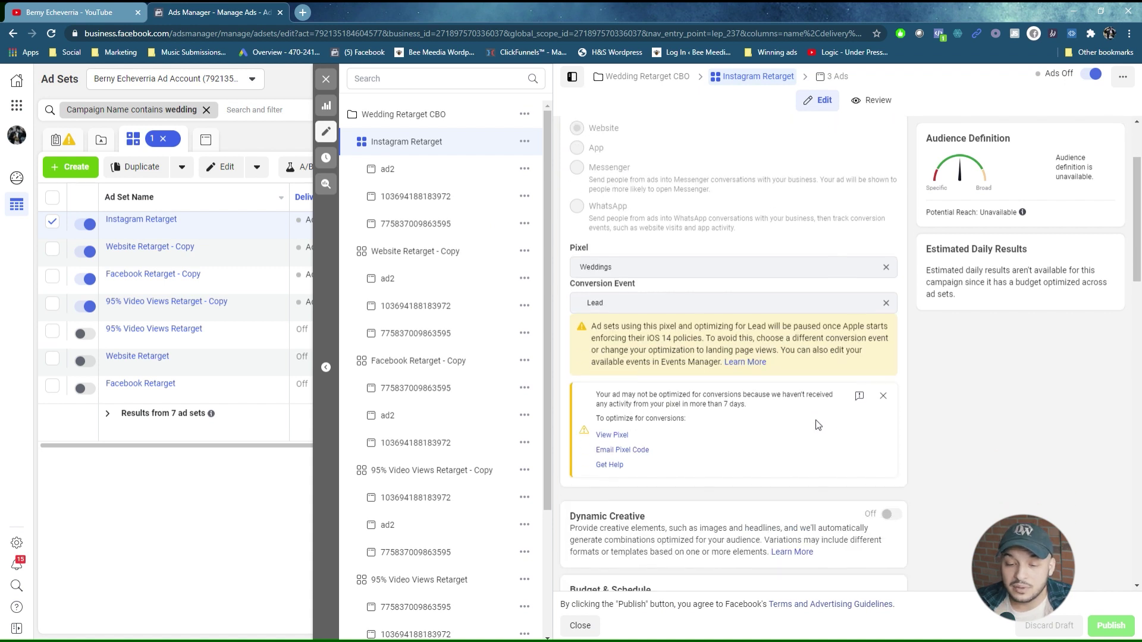
pyautogui.scroll(-2, 737, 399)
pyautogui.scroll(-6, 695, 327)
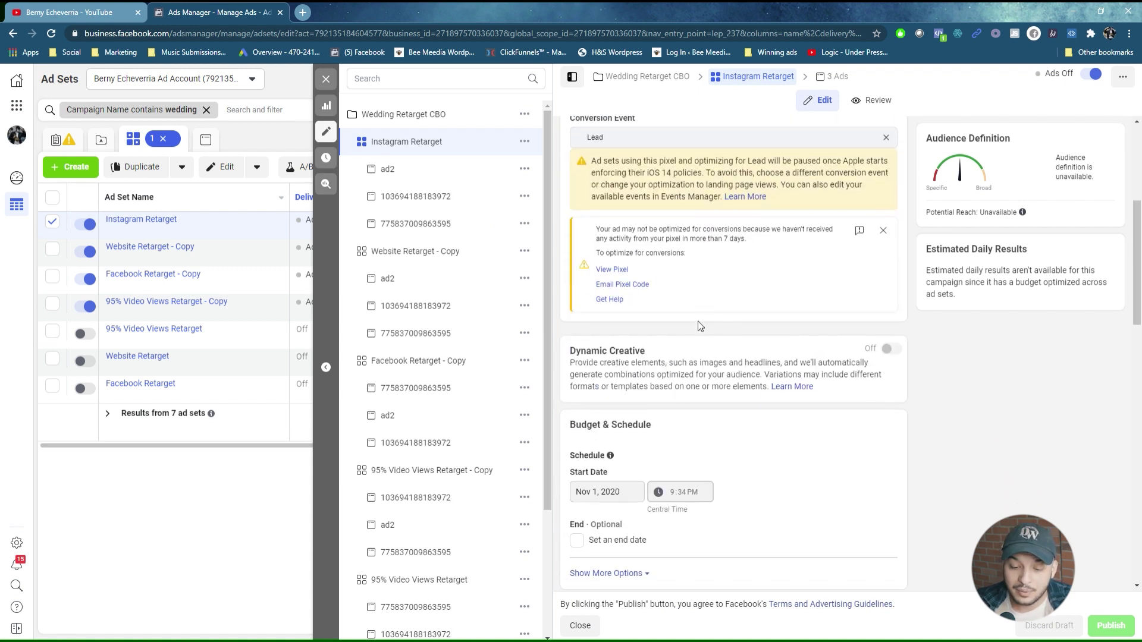
pyautogui.scroll(-2, 696, 422)
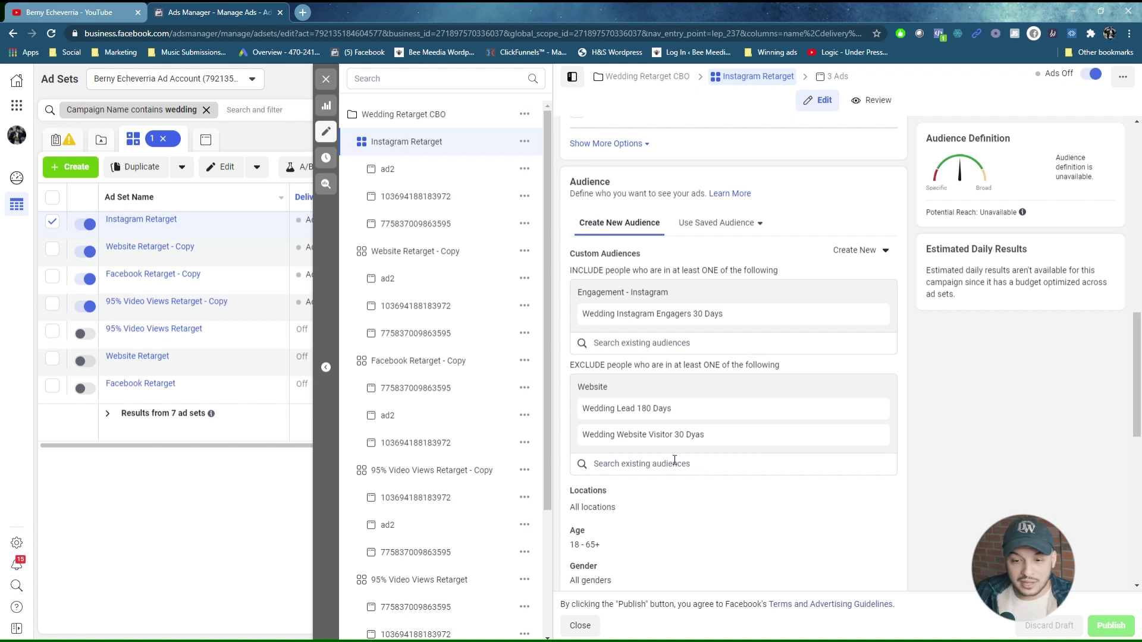
# Open the Website Retarget - Copy ad set instead, examine its included and excluded custom audiences, and close the editor
pyautogui.click(326, 79)
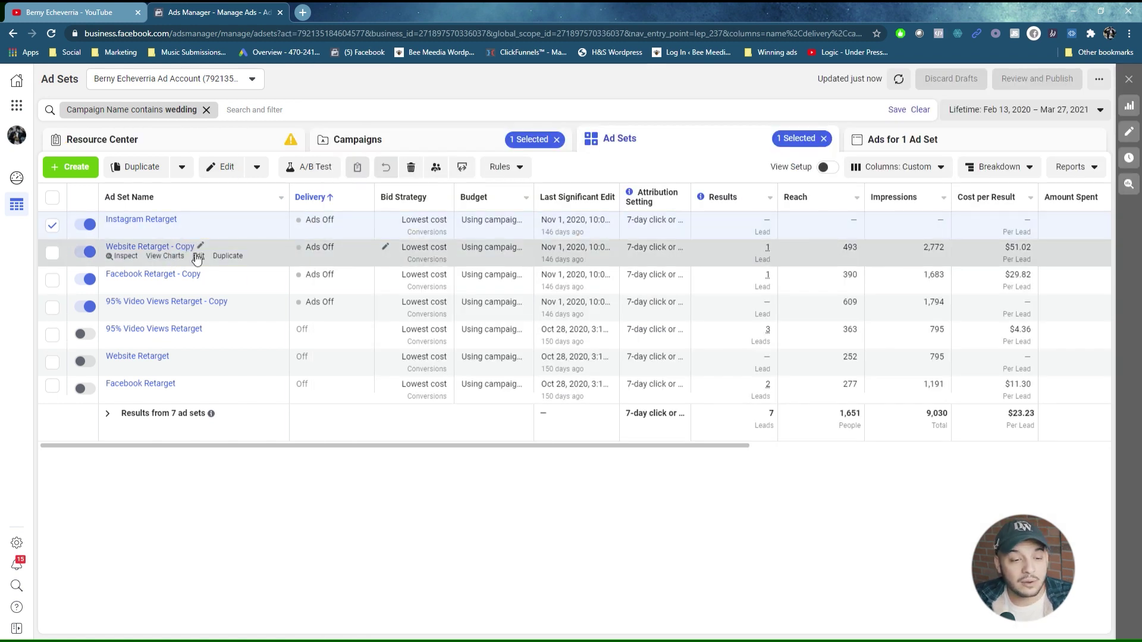
pyautogui.click(198, 255)
pyautogui.scroll(-10, 837, 341)
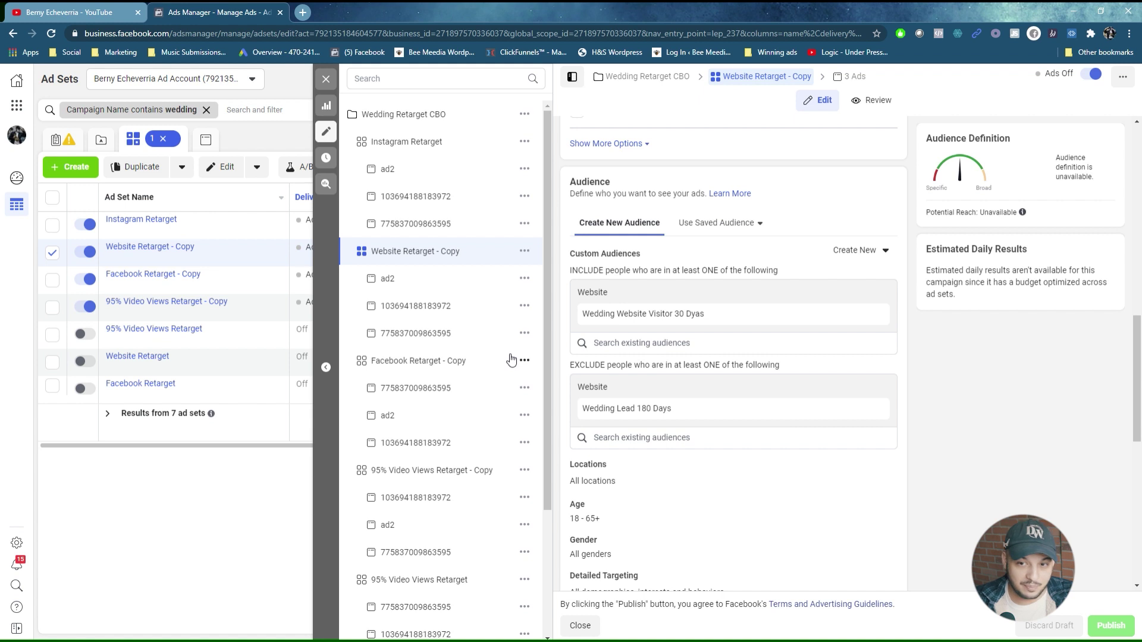
pyautogui.click(326, 79)
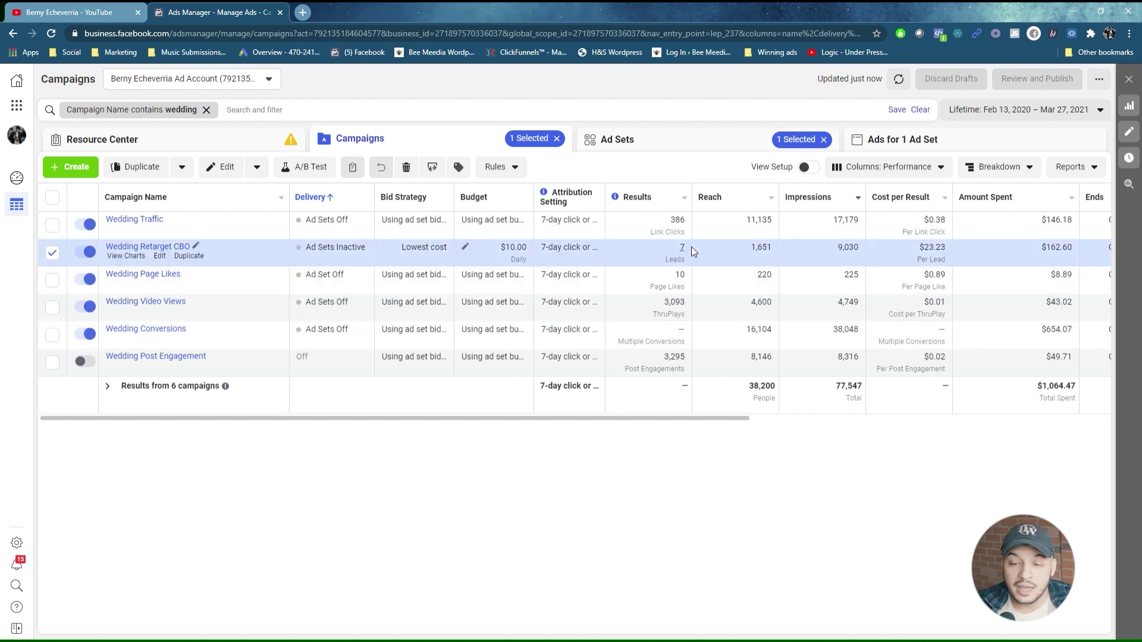
# Compare the results of the wedding retarget, page likes and video views campaigns, highlighting the Wedding Video Views ThruPlays
pyautogui.moveTo(657, 256)
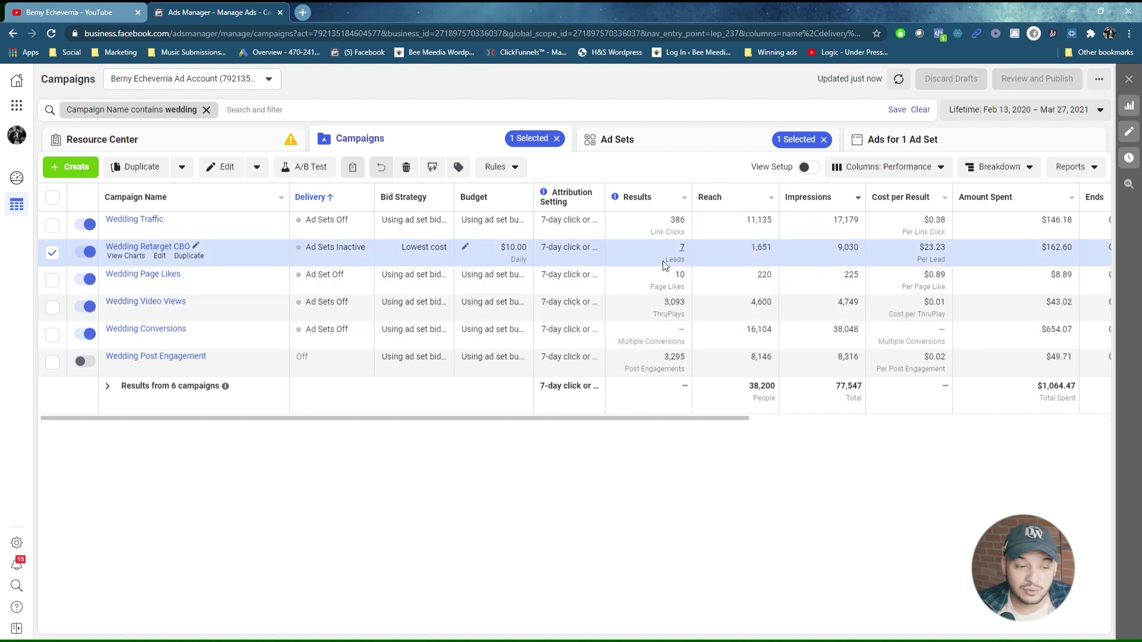
pyautogui.moveTo(655, 286); pyautogui.dragTo(739, 275)
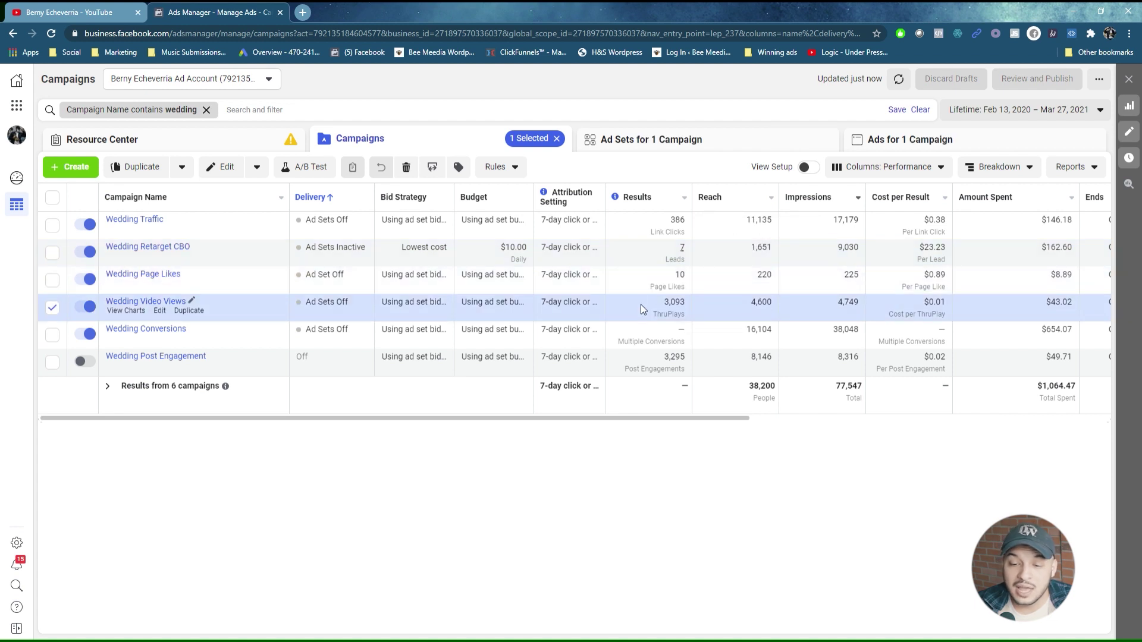
pyautogui.moveTo(642, 275); pyautogui.dragTo(701, 269)
pyautogui.moveTo(650, 297); pyautogui.dragTo(697, 297)
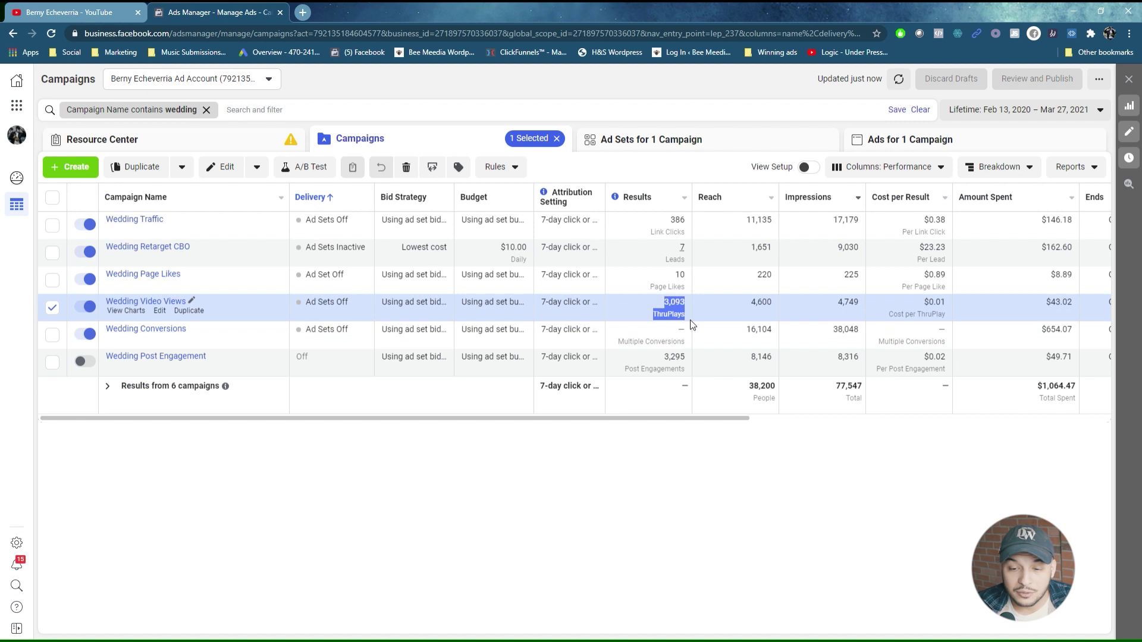
pyautogui.click(692, 309)
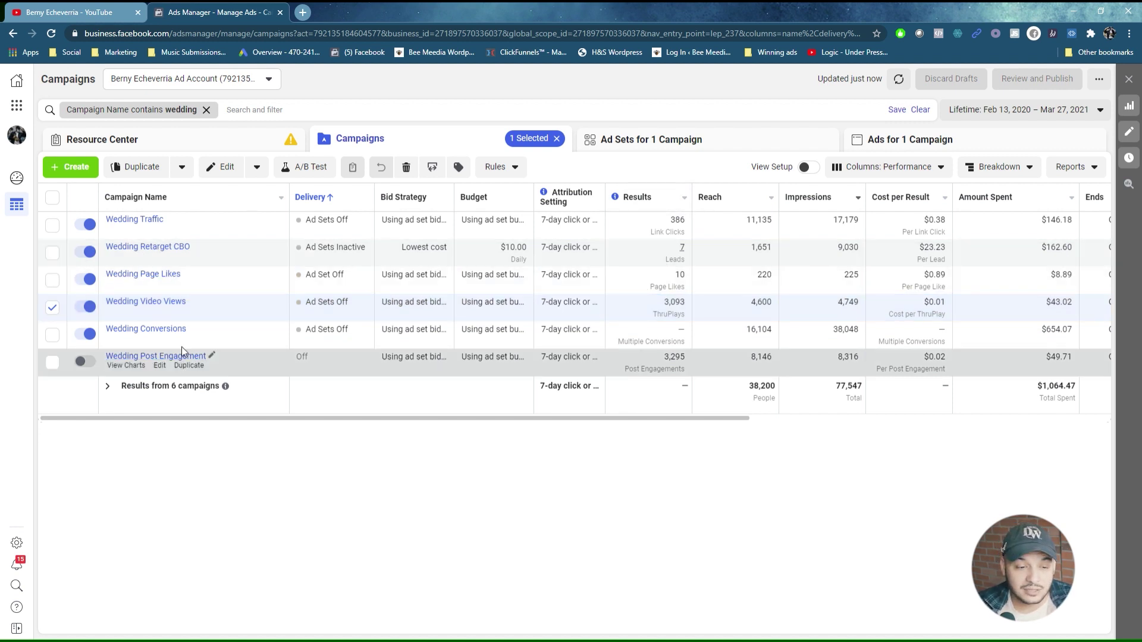
# Open the first ad in the Wedding Video Views campaign's Meme Video Views + LAA ad set and play its video preview
pyautogui.click(159, 311)
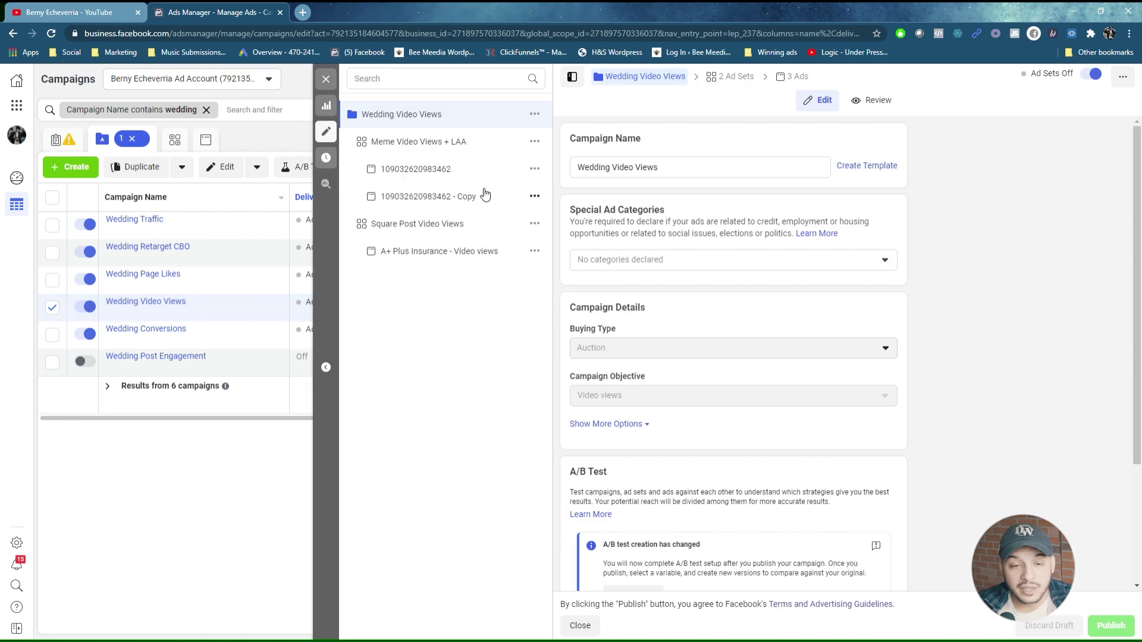
pyautogui.click(454, 166)
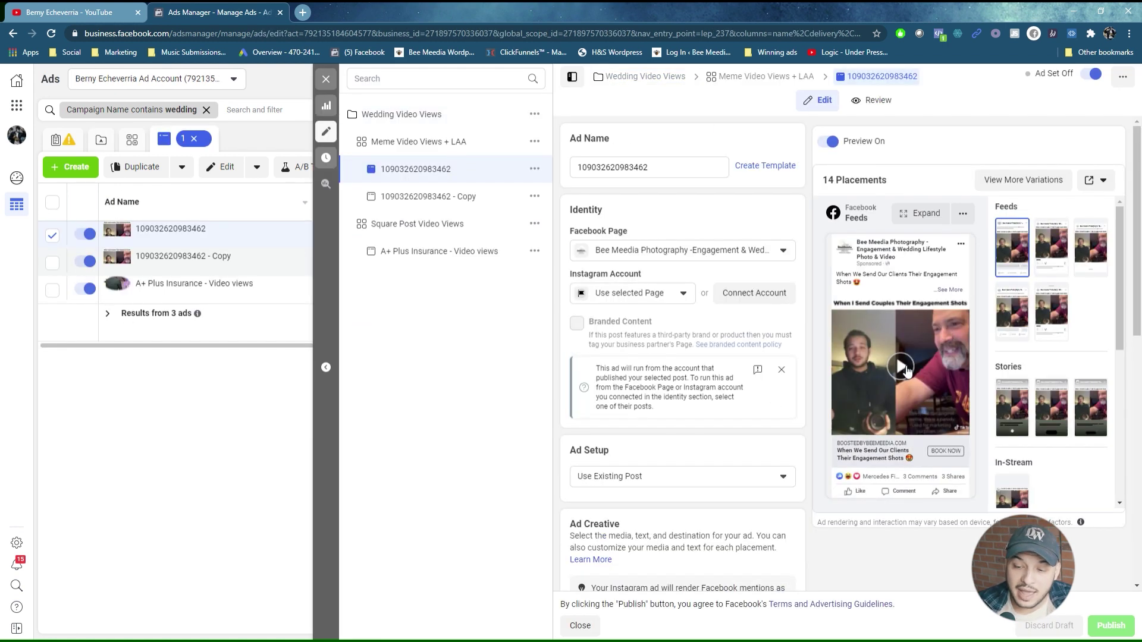
pyautogui.click(902, 367)
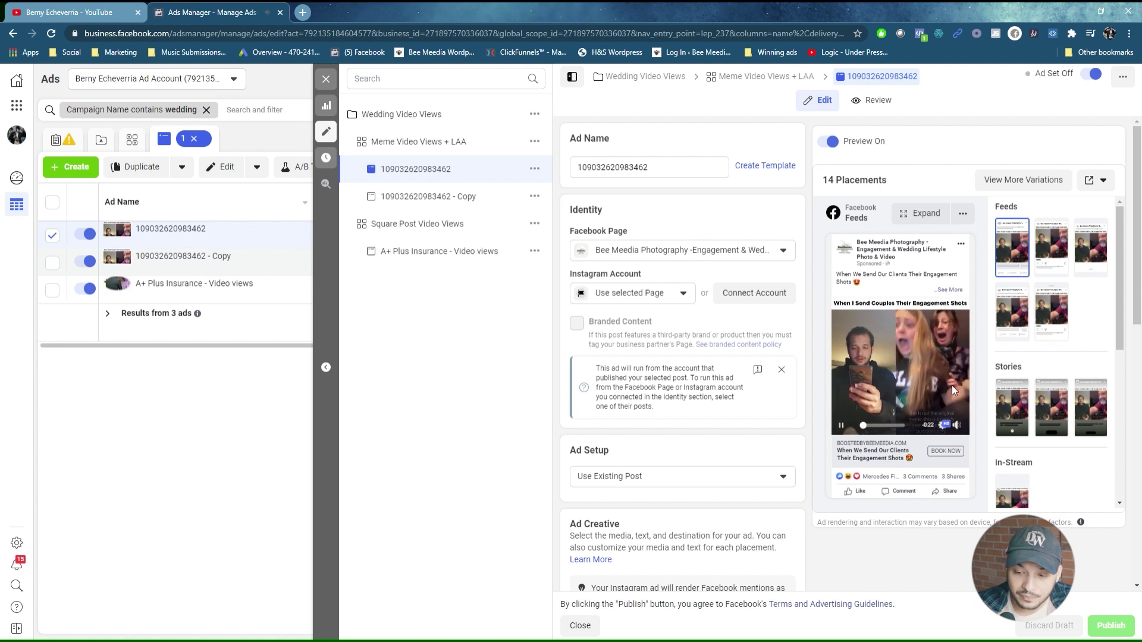